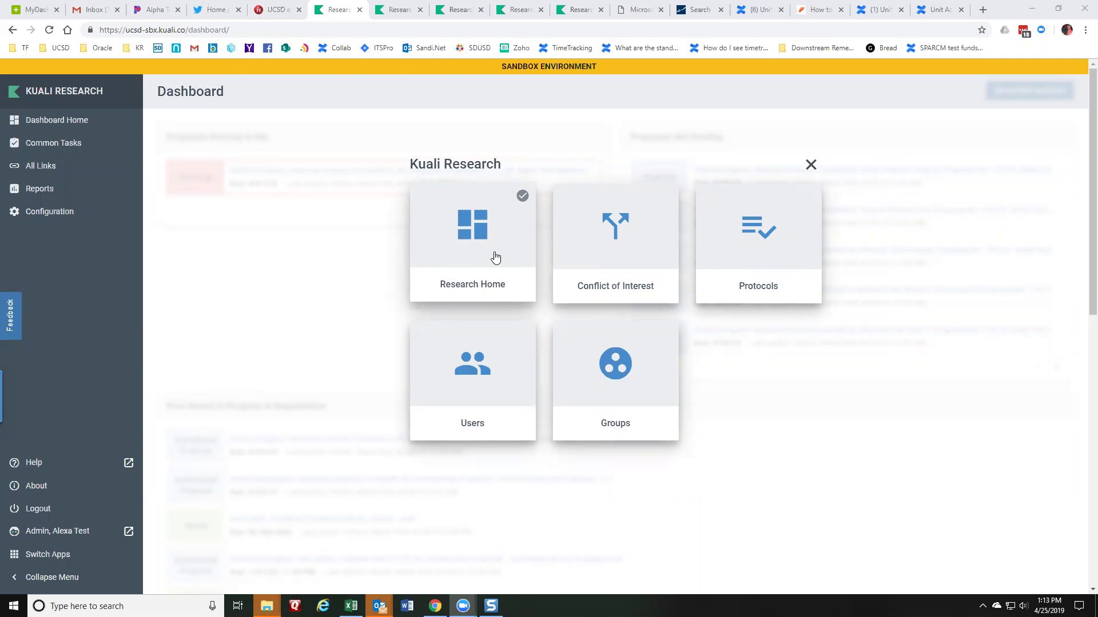
Go to Research Home and start creating a new proposal from the common tasks.
{"action": "left_click", "coordinate": [495, 258]}
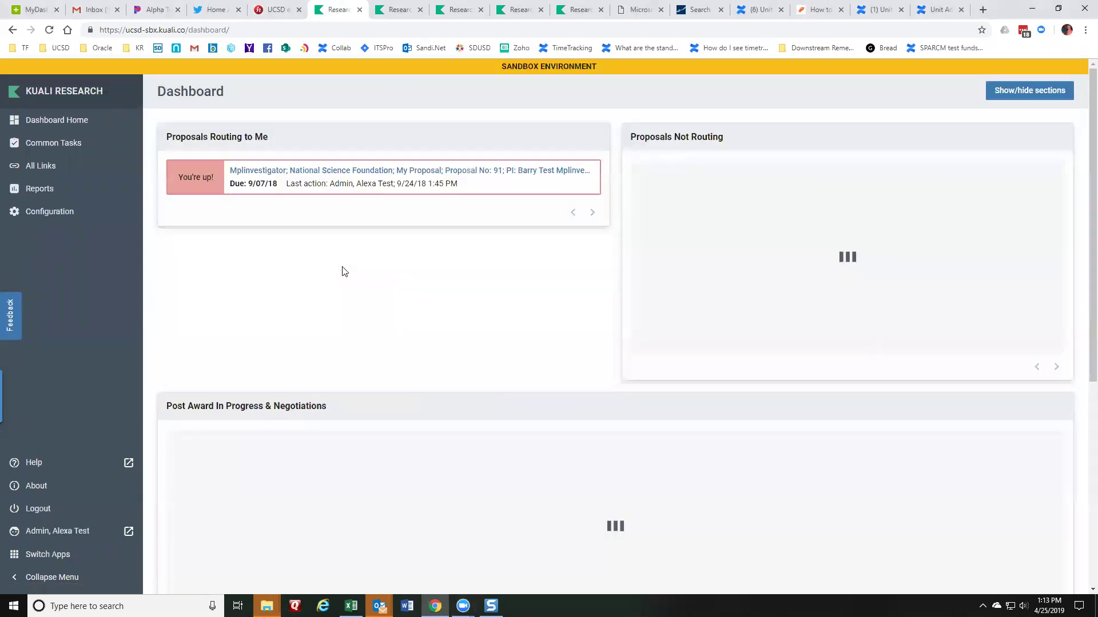
{"action": "left_click", "coordinate": [62, 145]}
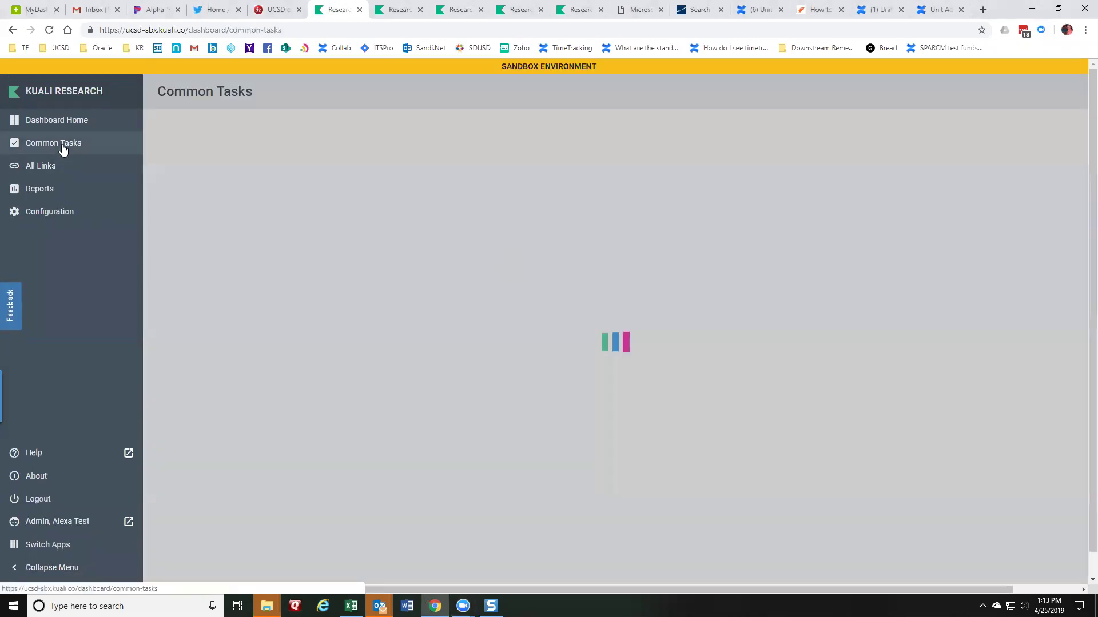
{"action": "left_click", "coordinate": [198, 404]}
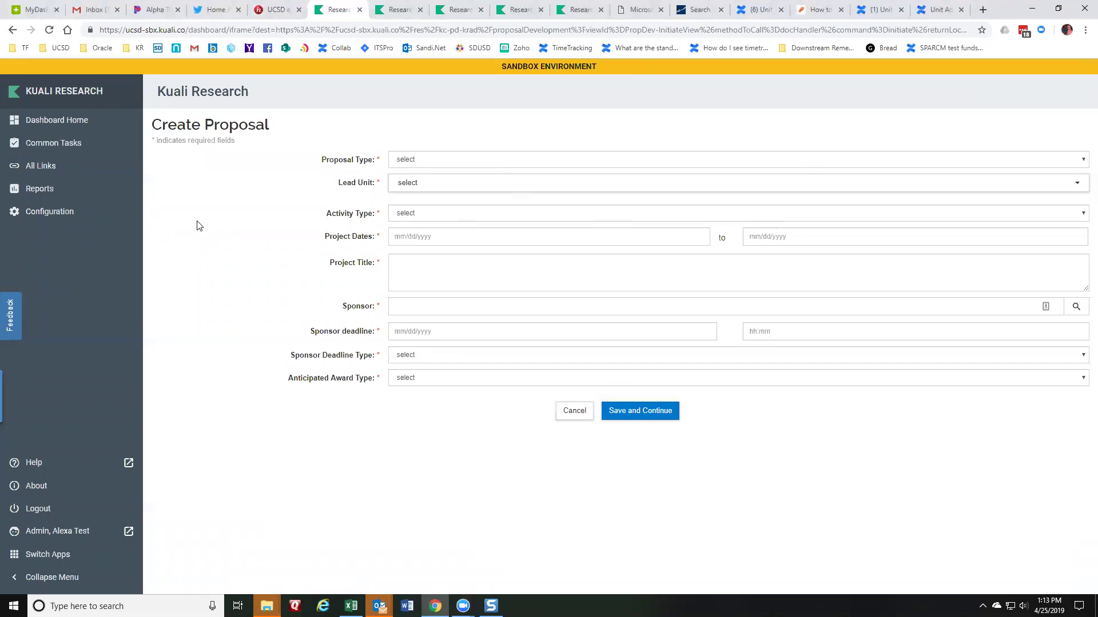
Set the proposal type to New, the lead unit to 000220 - Physics and the activity type to Basic Research.
{"action": "left_click", "coordinate": [460, 165]}
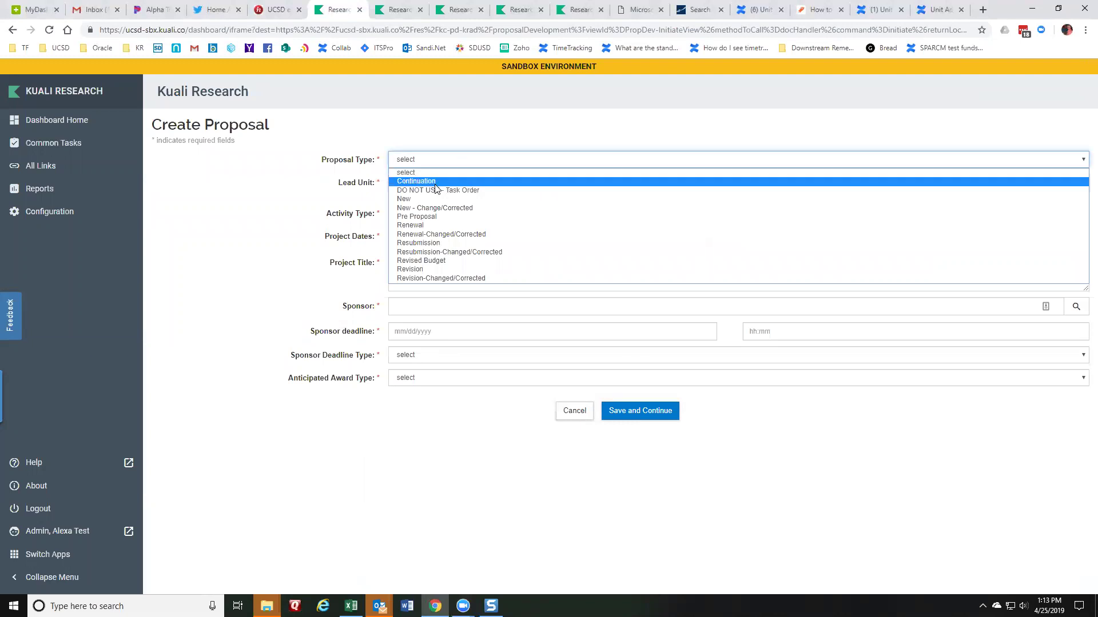
{"action": "left_click", "coordinate": [414, 199]}
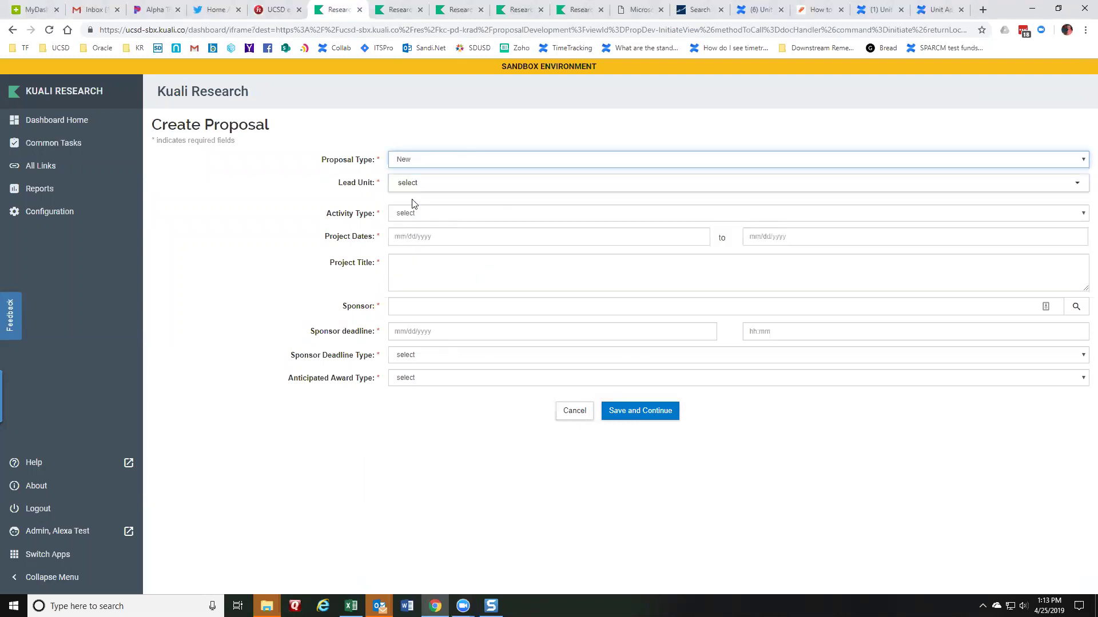
{"action": "left_click", "coordinate": [489, 189]}
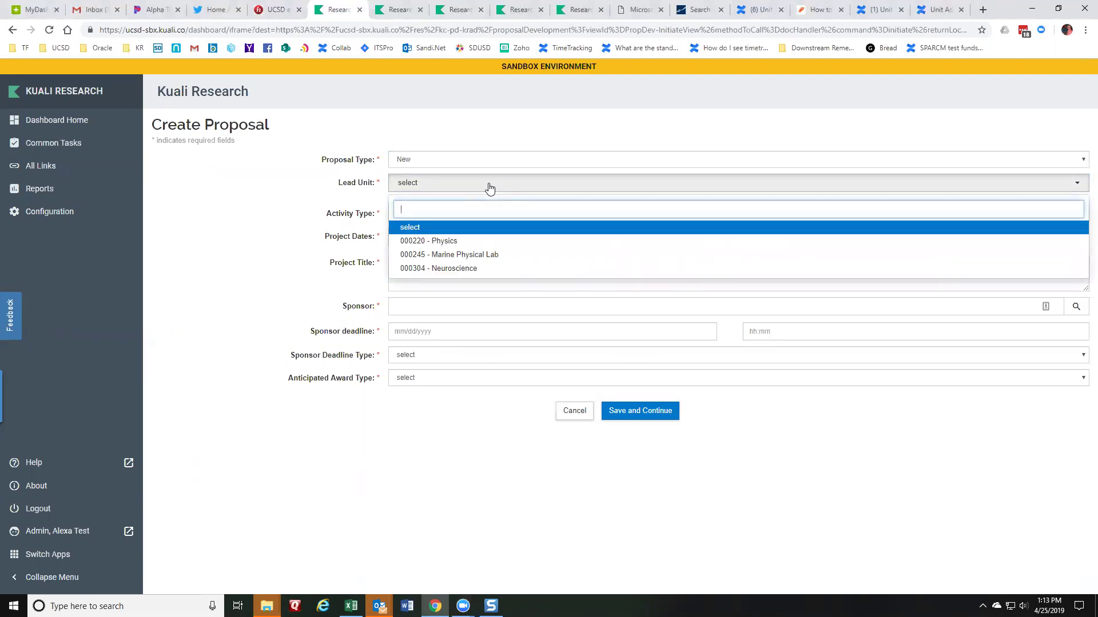
{"action": "left_click", "coordinate": [442, 242]}
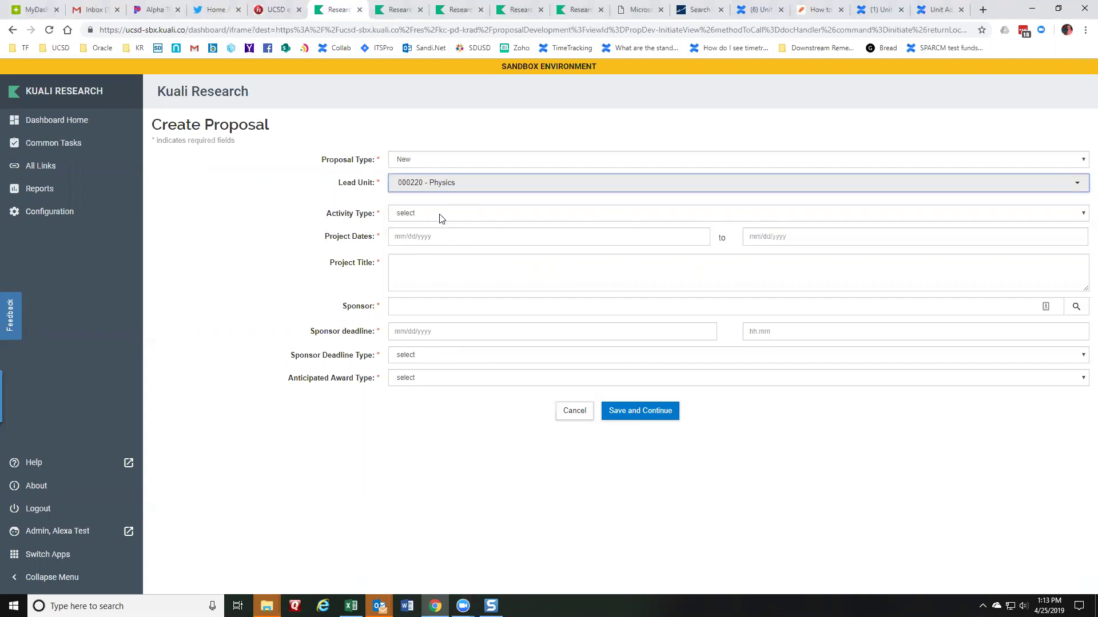
{"action": "left_click", "coordinate": [441, 214]}
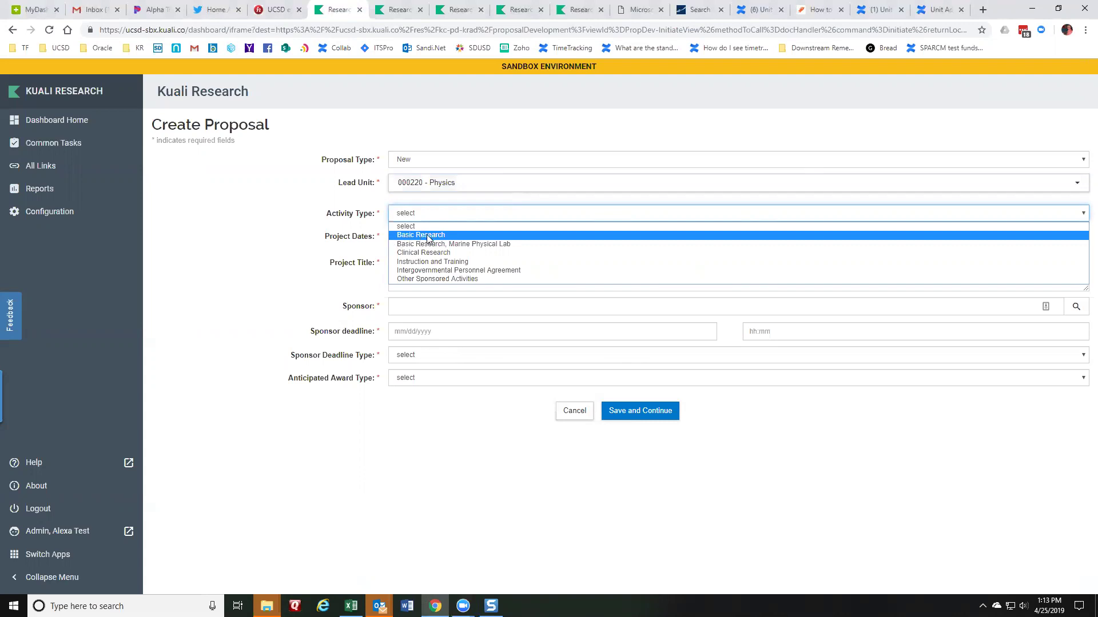
{"action": "left_click", "coordinate": [428, 238]}
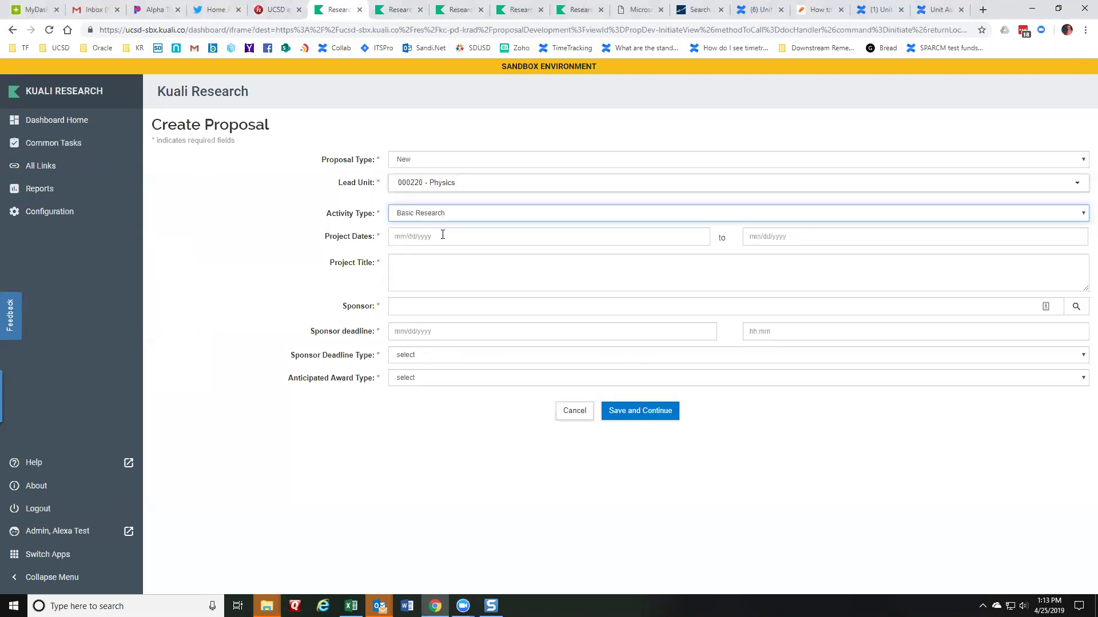
Set the project dates to run from 05/31/2019 to 05/30/2024.
{"action": "left_click", "coordinate": [442, 234]}
{"action": "left_click", "coordinate": [516, 258]}
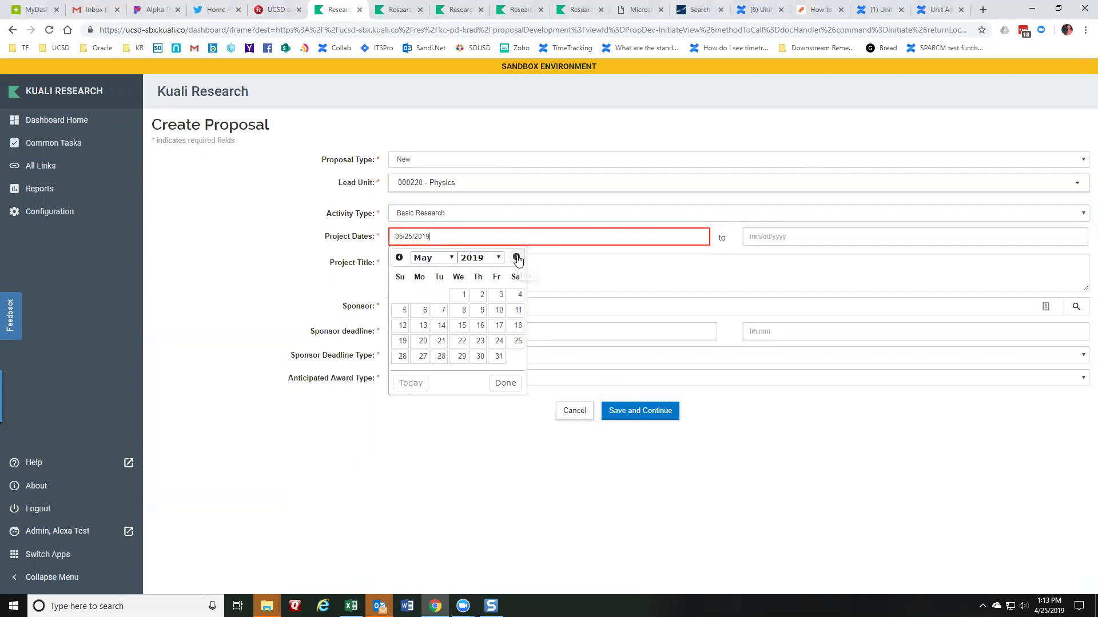
{"action": "left_click", "coordinate": [499, 356]}
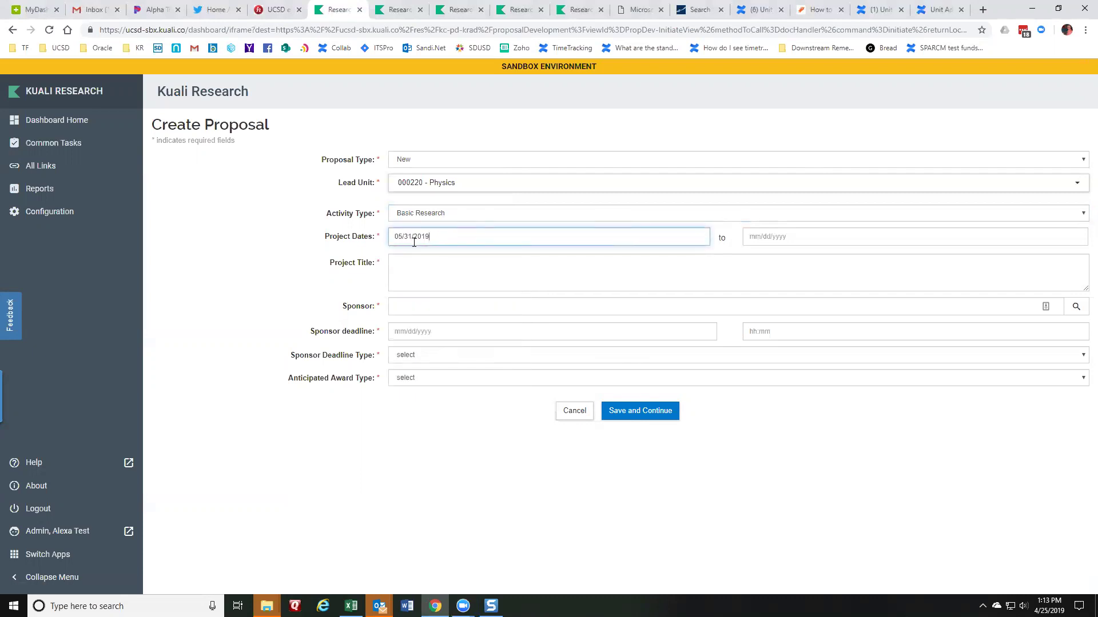
{"action": "left_click", "coordinate": [934, 234]}
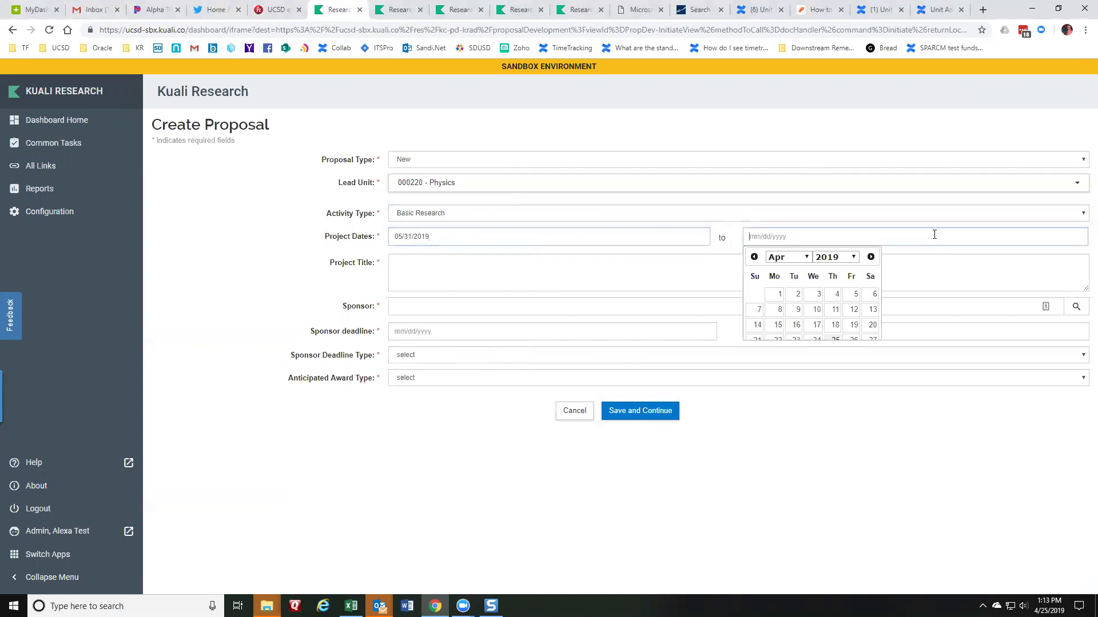
{"action": "left_click", "coordinate": [871, 258]}
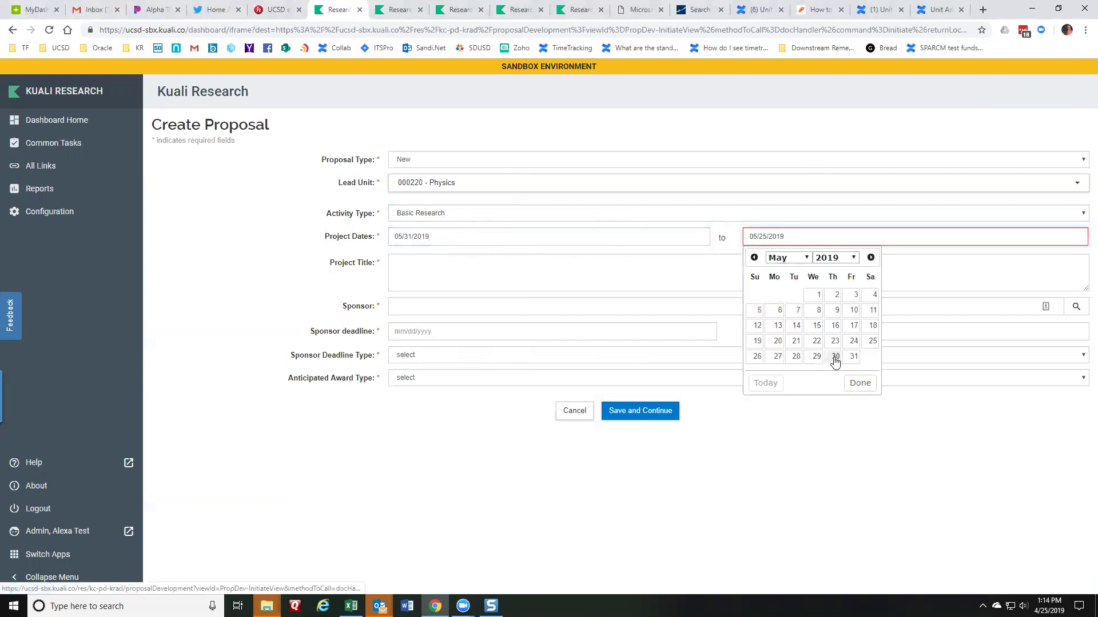
{"action": "left_click", "coordinate": [834, 357]}
{"action": "left_click_drag", "start_coordinate": [776, 236], "coordinate": [805, 239]}
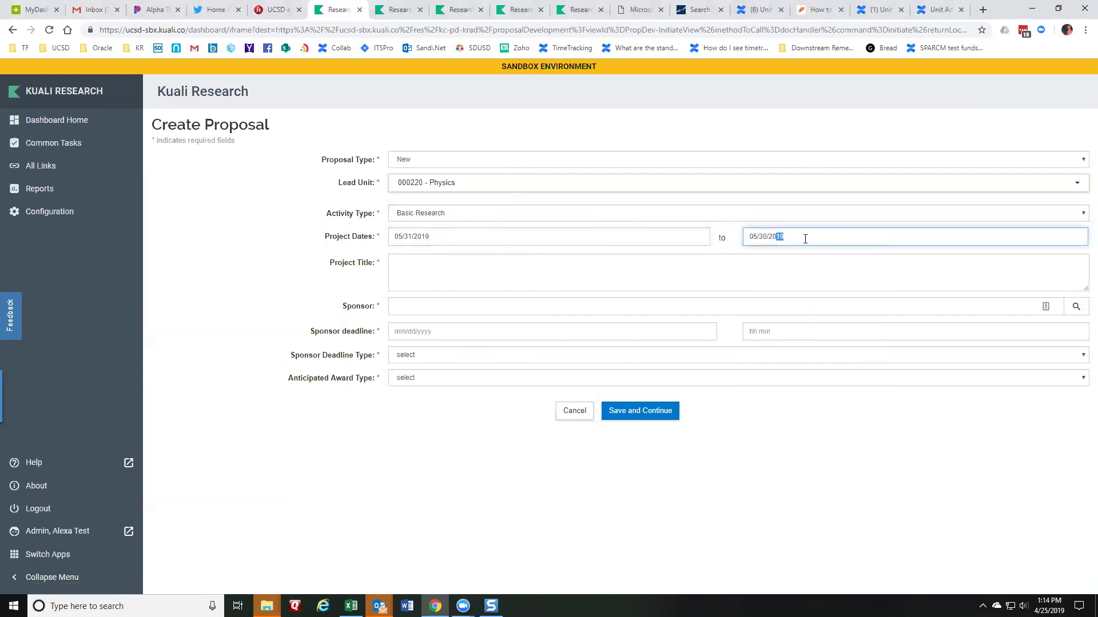
{"action": "type", "text": "24"}
Enter the project title "My Demo Proposal" and choose National Science Foundation (100001) as the sponsor.
{"action": "left_click", "coordinate": [790, 268]}
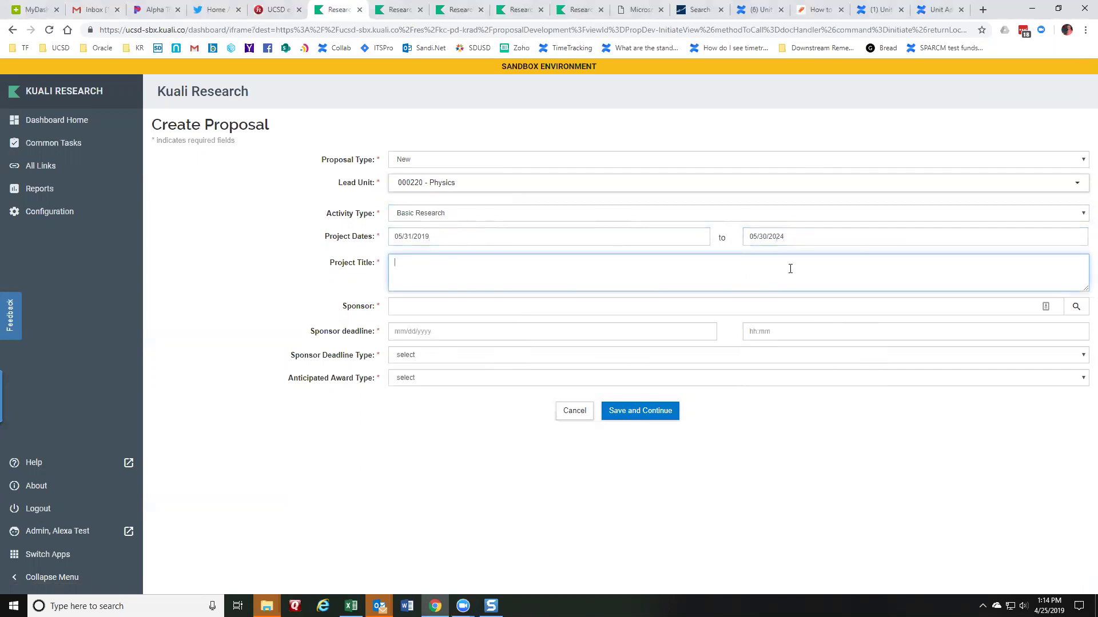
{"action": "type", "text": "My Demo Proposal"}
{"action": "left_click", "coordinate": [469, 308]}
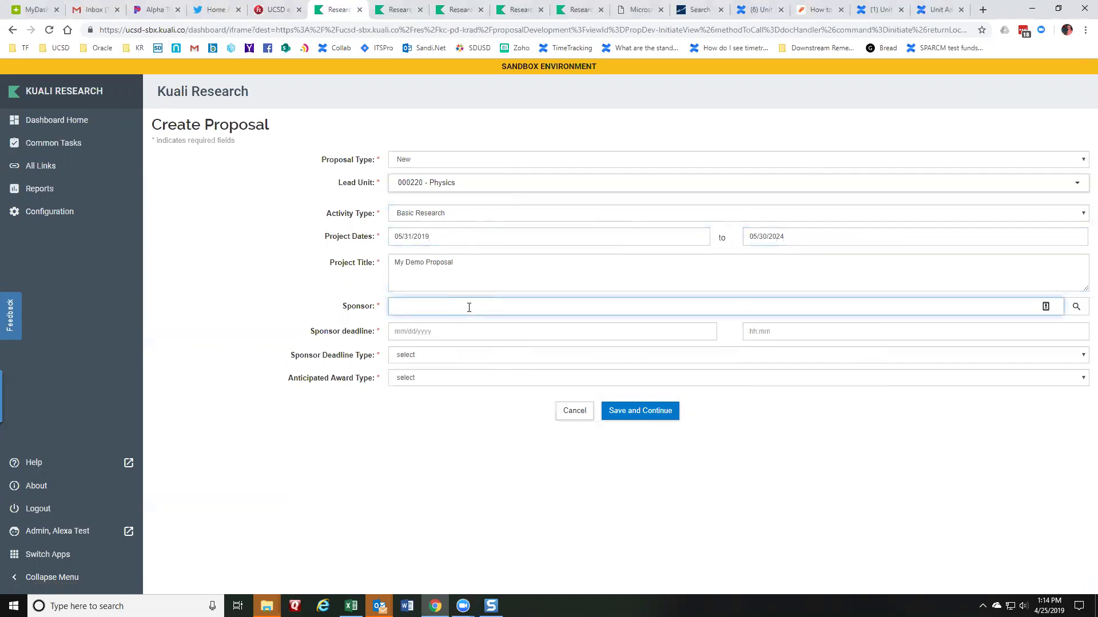
{"action": "type", "text": "national sc"}
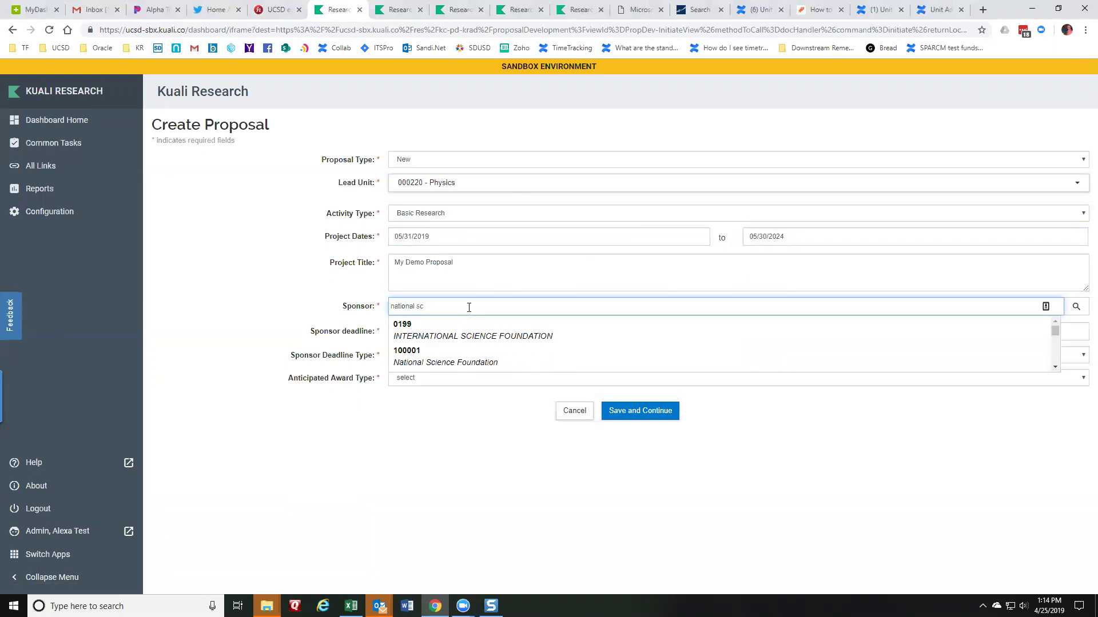
{"action": "left_click", "coordinate": [459, 359]}
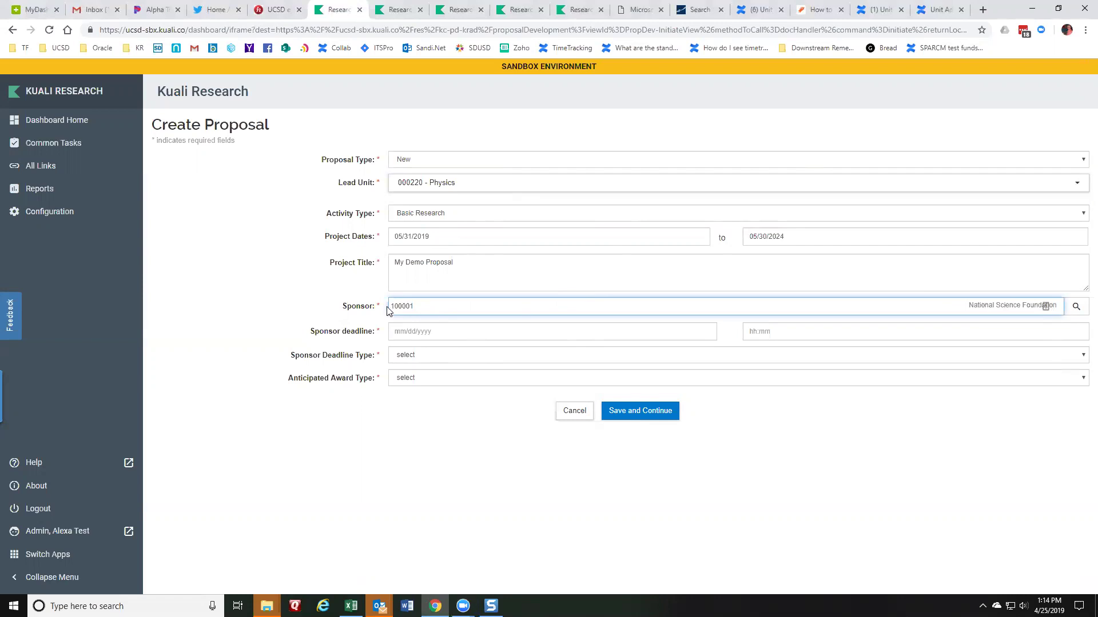
Set the sponsor deadline to 05/08/2019 without a time, and the sponsor deadline type to Receipt.
{"action": "left_click", "coordinate": [435, 334]}
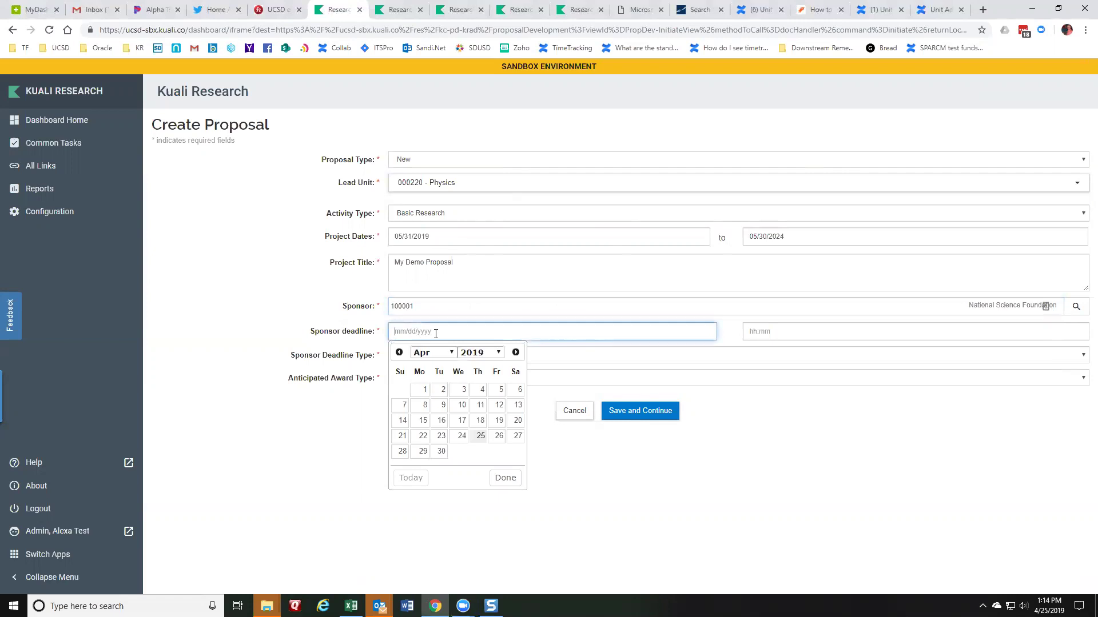
{"action": "left_click", "coordinate": [516, 353]}
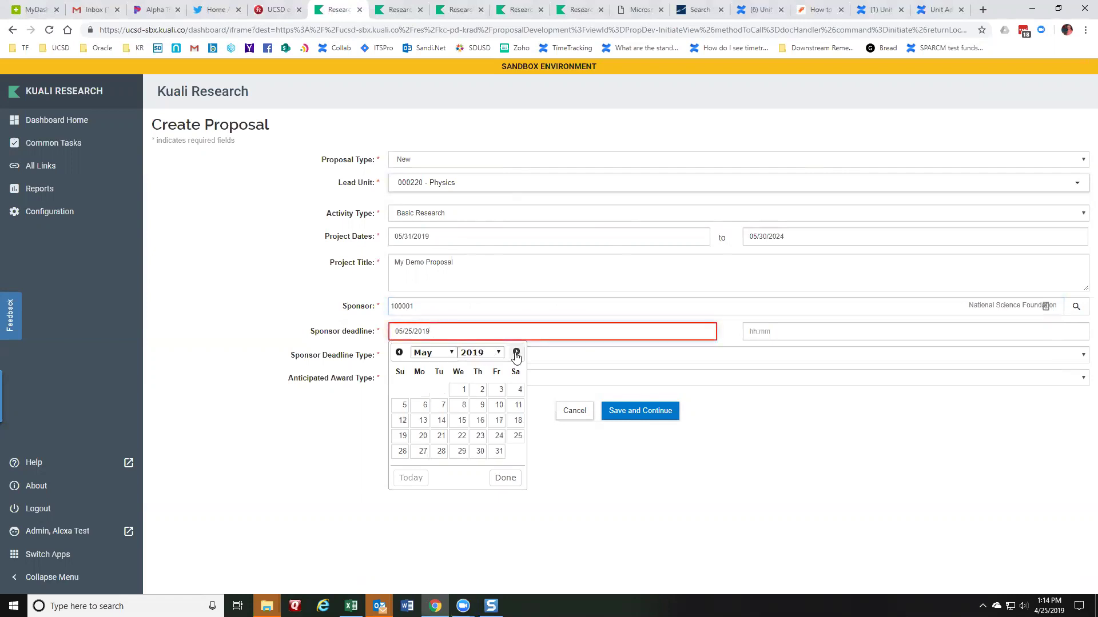
{"action": "left_click", "coordinate": [452, 404]}
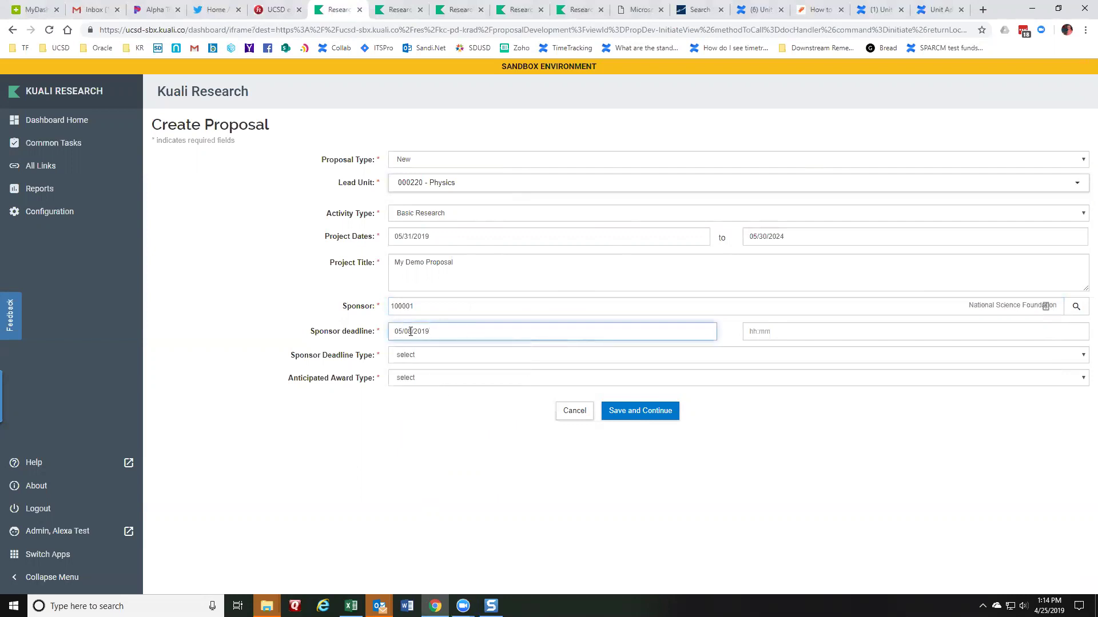
{"action": "left_click", "coordinate": [761, 331]}
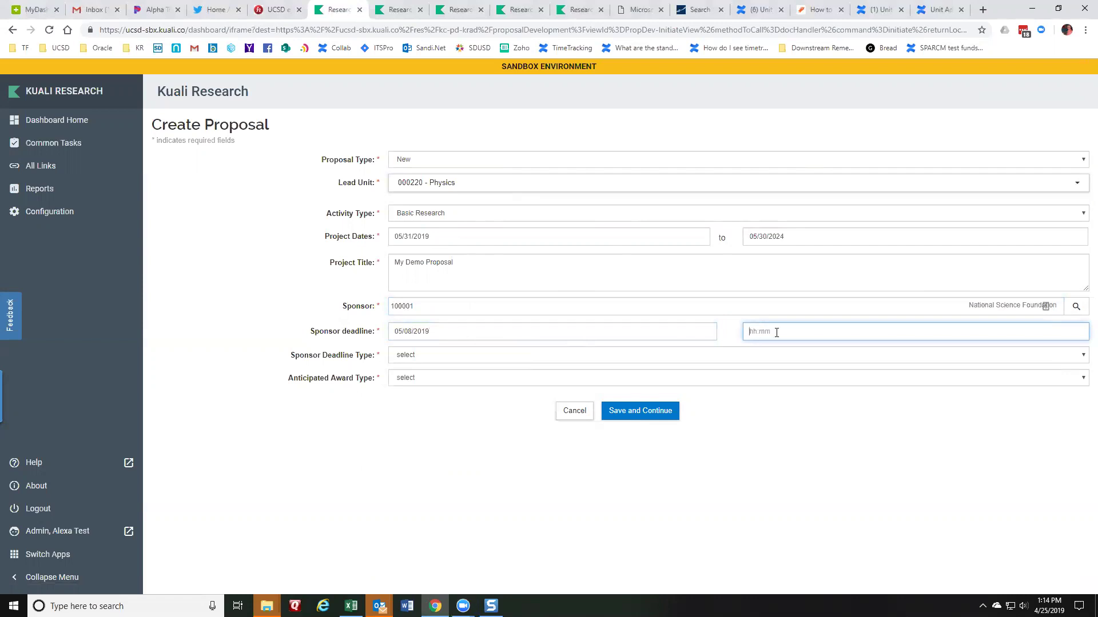
{"action": "left_click_drag", "start_coordinate": [291, 355], "coordinate": [358, 333]}
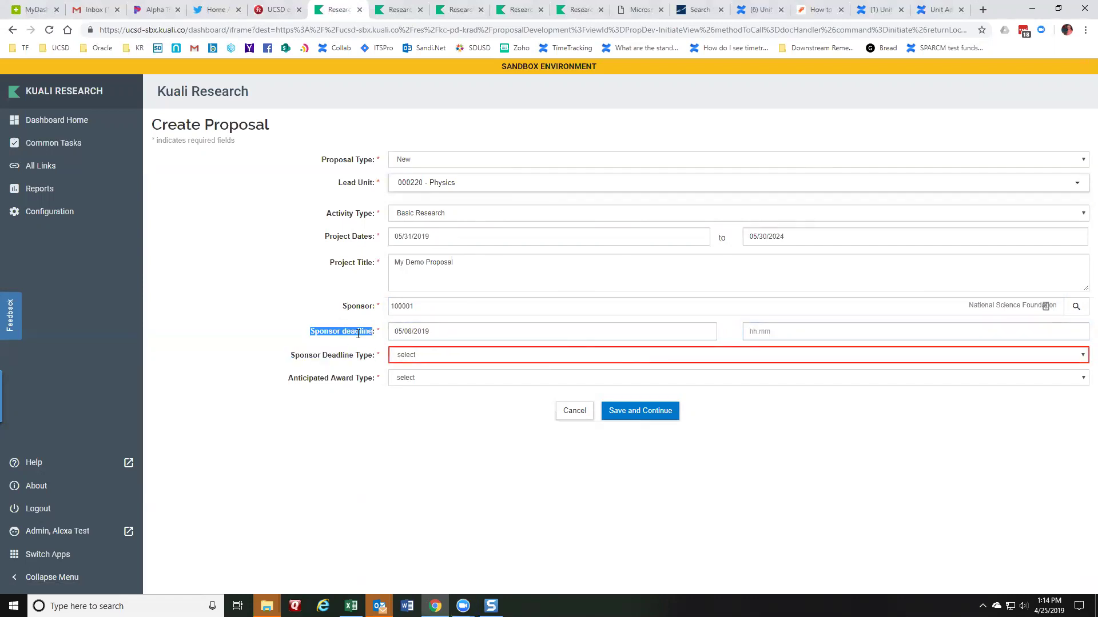
{"action": "triple_click", "coordinate": [318, 361]}
{"action": "left_click", "coordinate": [394, 359]}
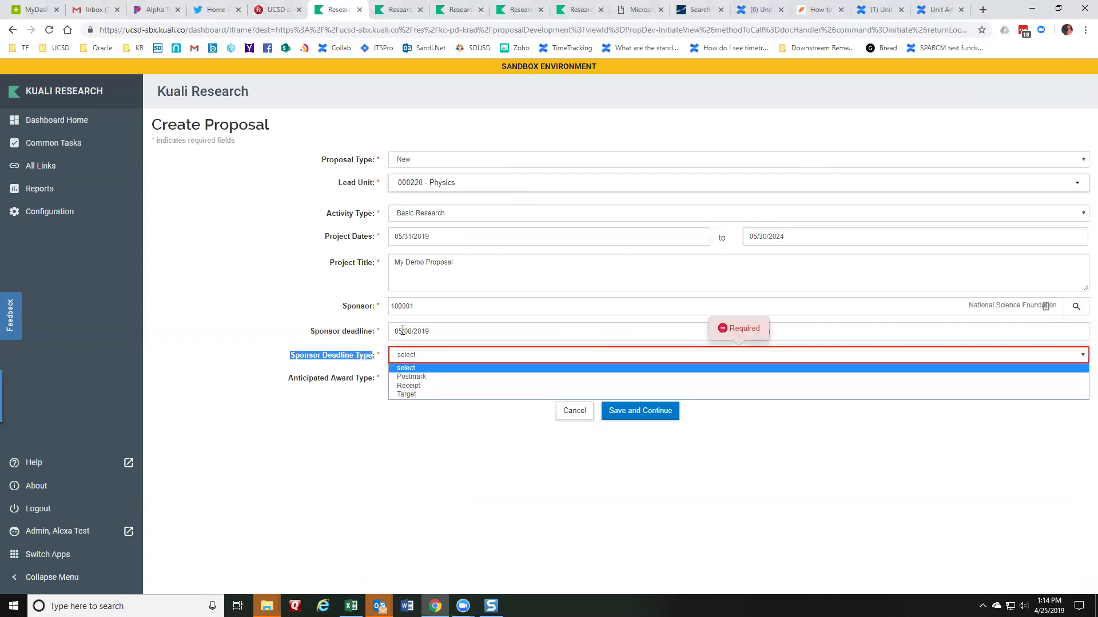
{"action": "left_click", "coordinate": [423, 386]}
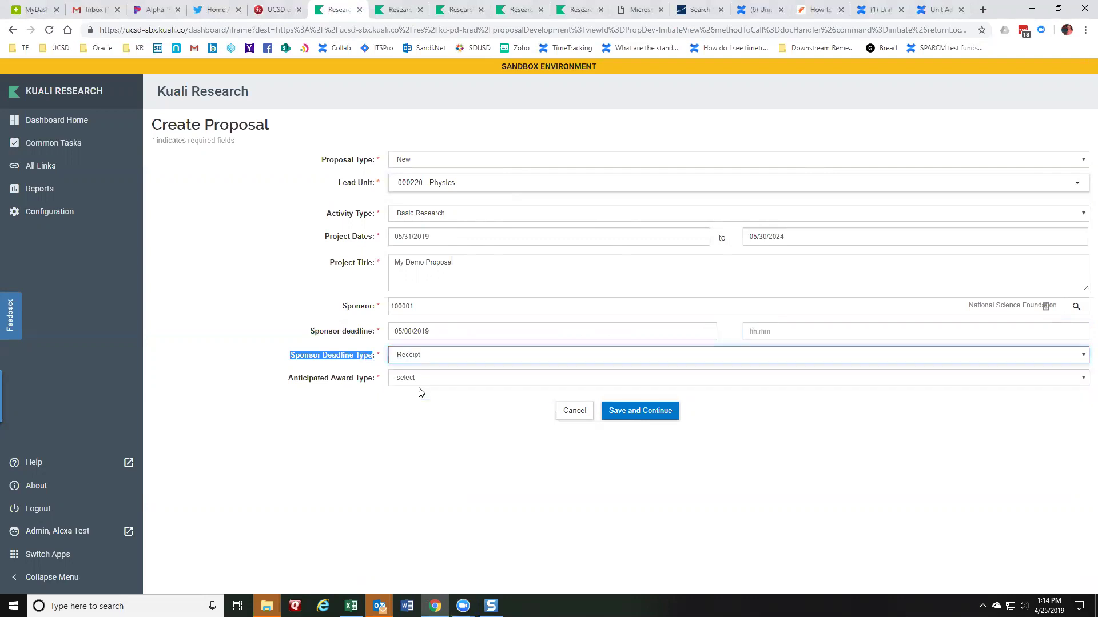
{"action": "left_click", "coordinate": [423, 355]}
{"action": "left_click", "coordinate": [349, 355]}
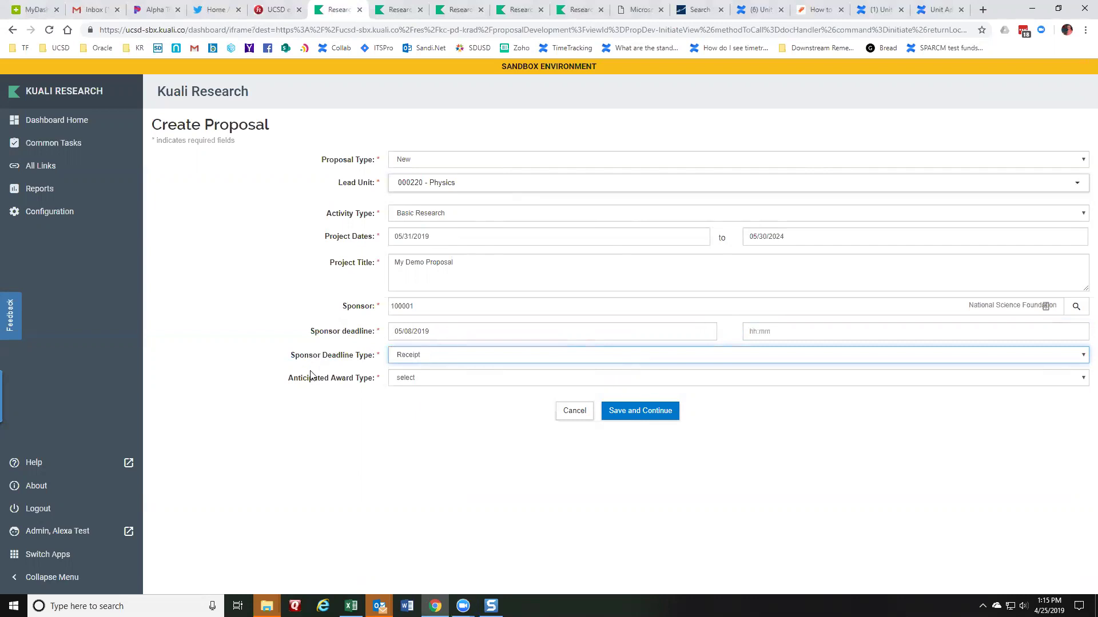
Set the anticipated award type to Grant, and save the new proposal to continue to its details.
{"action": "left_click_drag", "start_coordinate": [303, 379], "coordinate": [358, 379]}
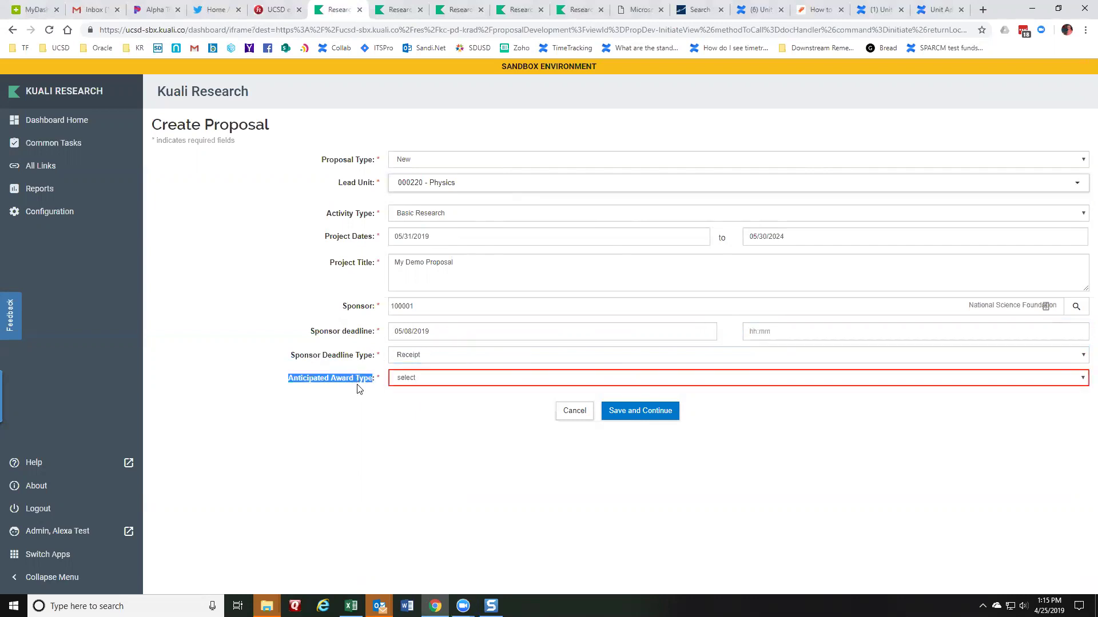
{"action": "left_click", "coordinate": [444, 379]}
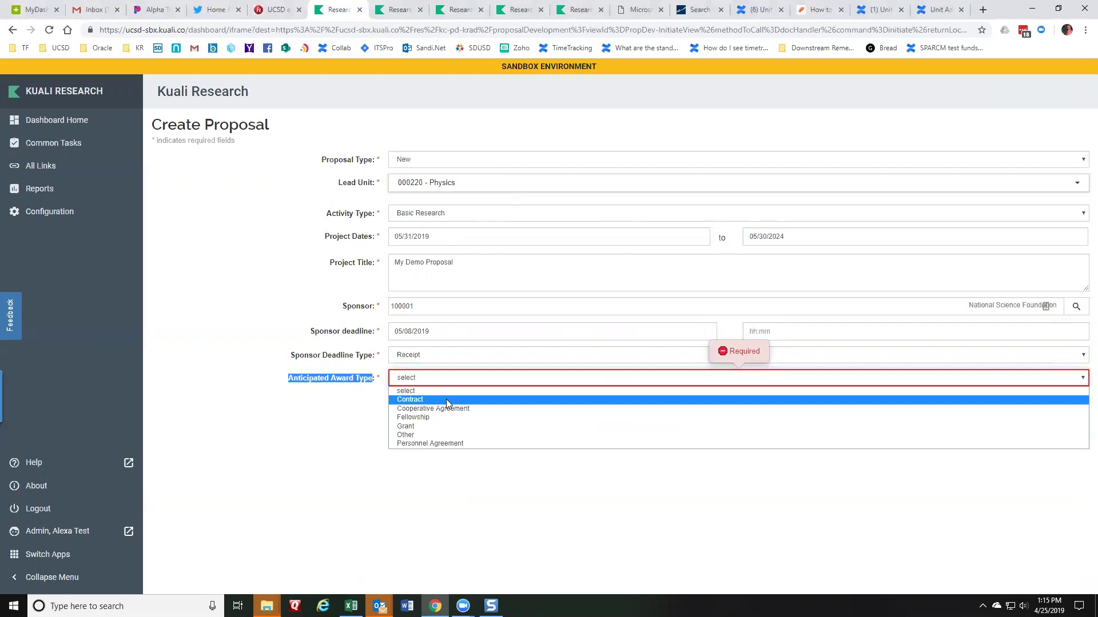
{"action": "left_click", "coordinate": [440, 429]}
{"action": "left_click", "coordinate": [629, 415]}
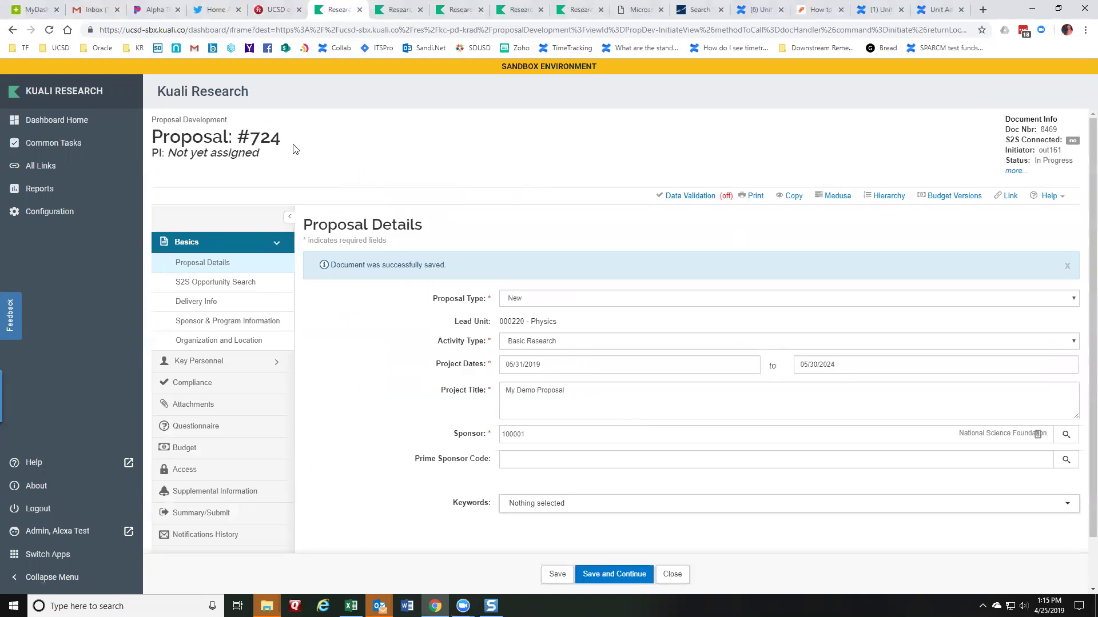
Examine the saved proposal's number and the choices for its proposal type and activity type, leaving the values as they are.
{"action": "left_click_drag", "start_coordinate": [308, 148], "coordinate": [254, 141]}
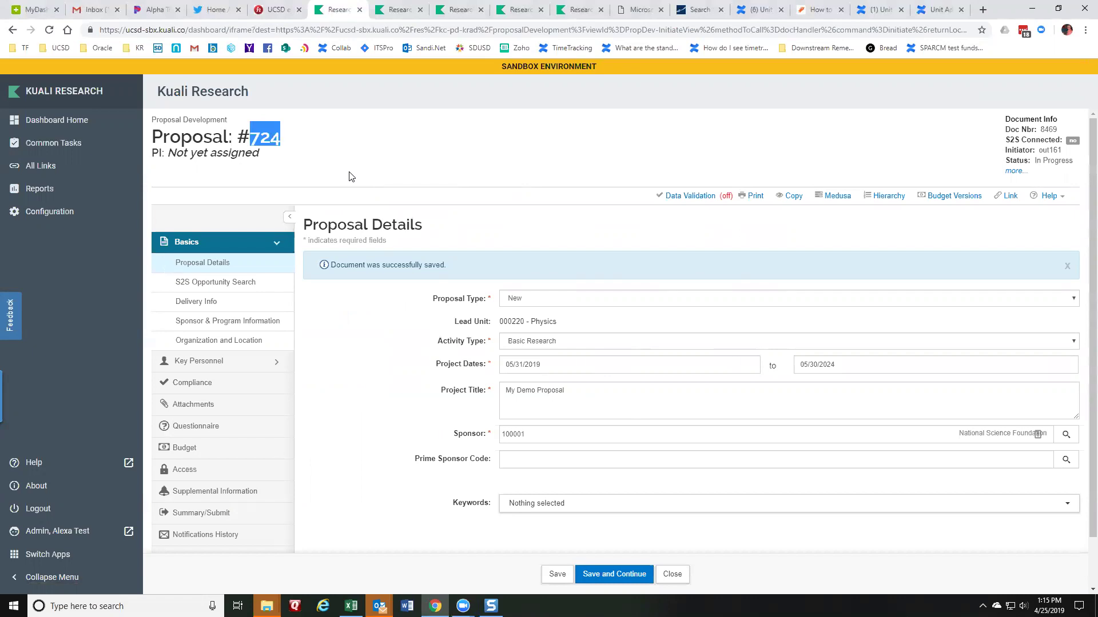
{"action": "left_click_drag", "start_coordinate": [433, 299], "coordinate": [484, 299]}
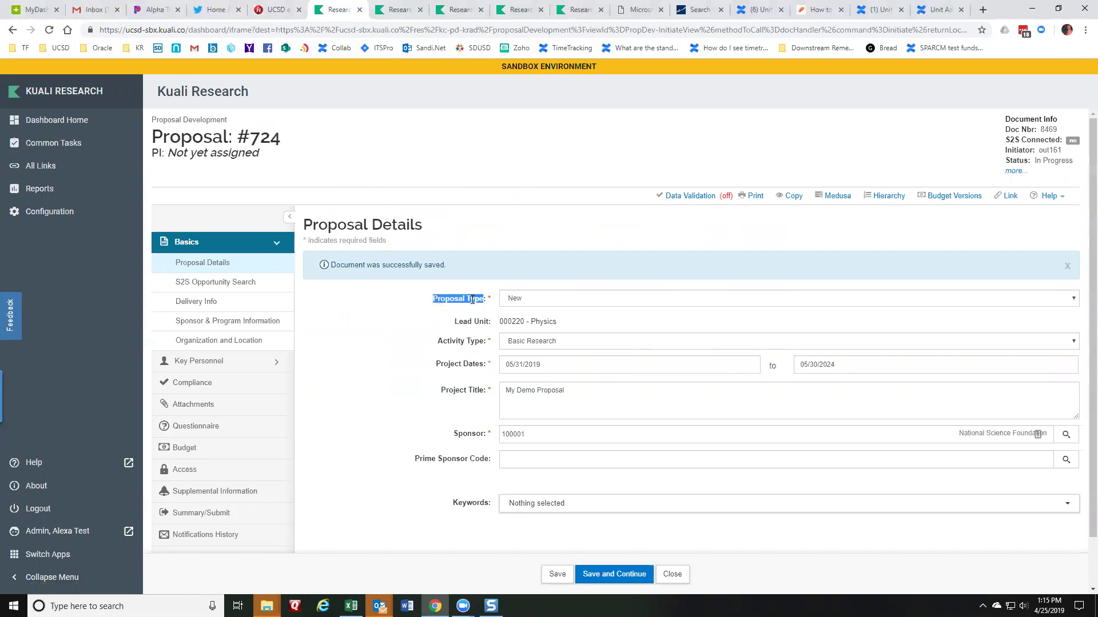
{"action": "left_click", "coordinate": [512, 302]}
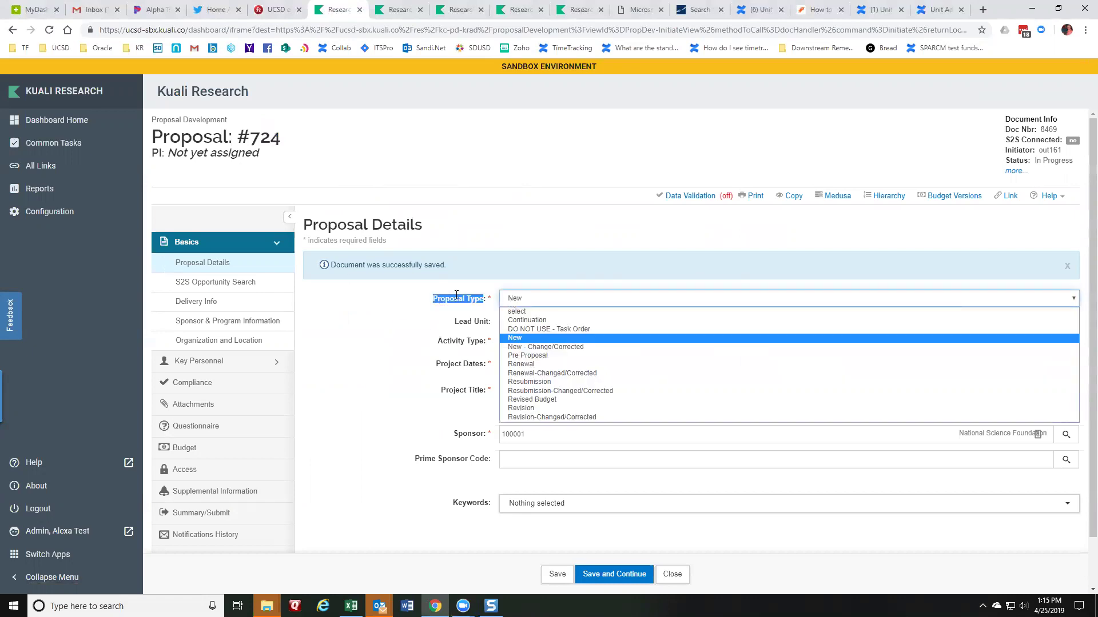
{"action": "left_click", "coordinate": [456, 295]}
{"action": "left_click", "coordinate": [537, 301]}
{"action": "left_click", "coordinate": [497, 299]}
{"action": "left_click", "coordinate": [512, 343]}
{"action": "left_click", "coordinate": [500, 358]}
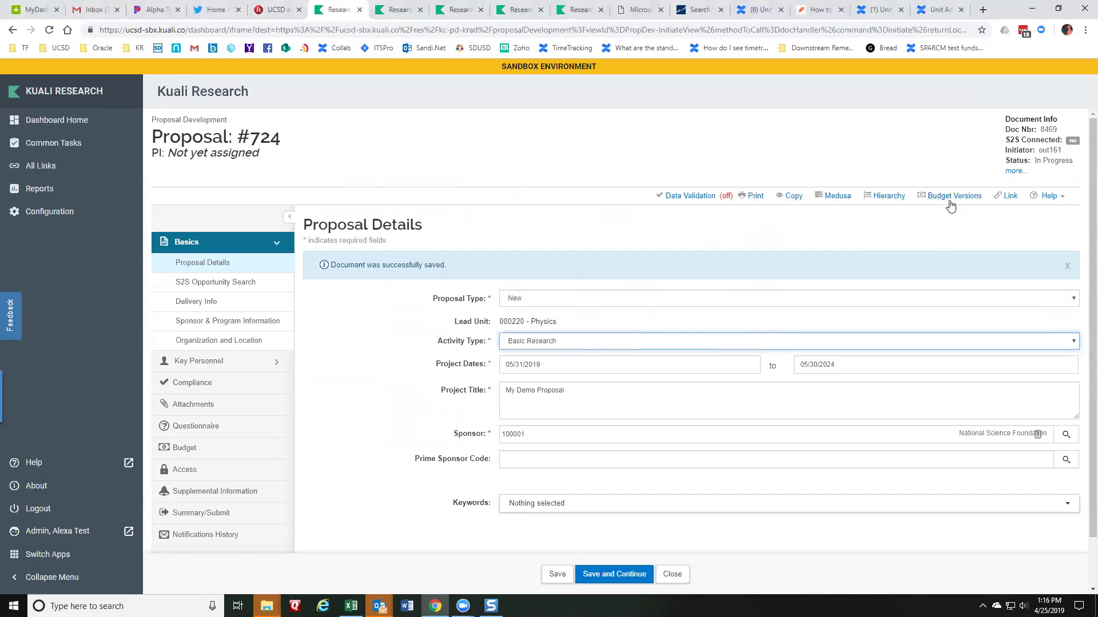
View the short URL that links directly to the proposal, and close it.
{"action": "left_click", "coordinate": [1010, 200]}
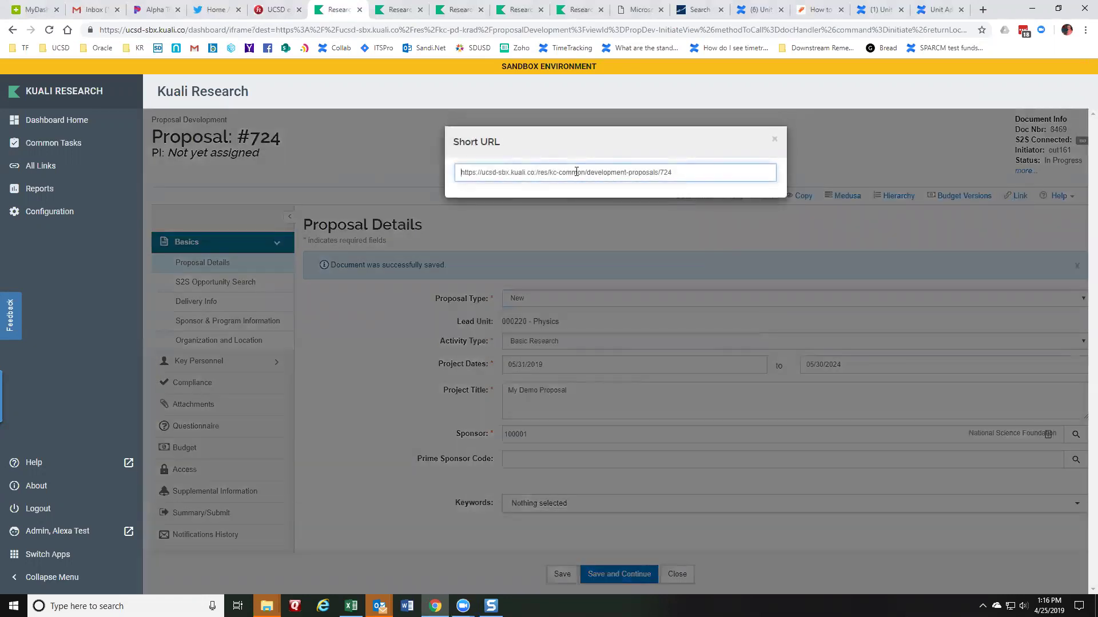
{"action": "left_click", "coordinate": [774, 139]}
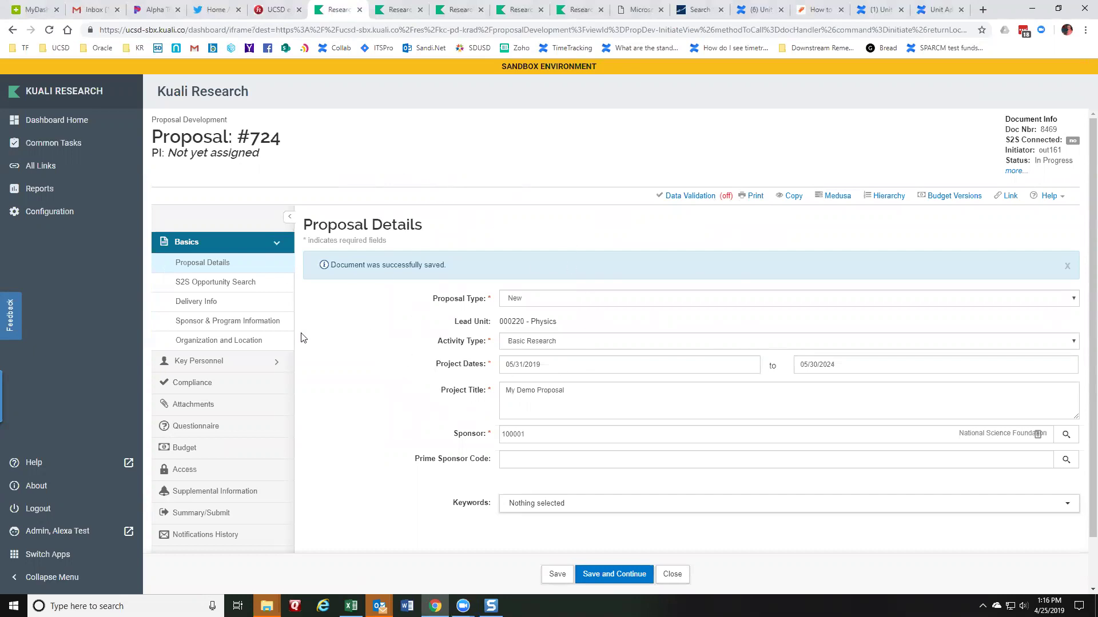
Start adding key personnel to the proposal, and search employees by the last-name pattern *phy*.
{"action": "left_click", "coordinate": [188, 360]}
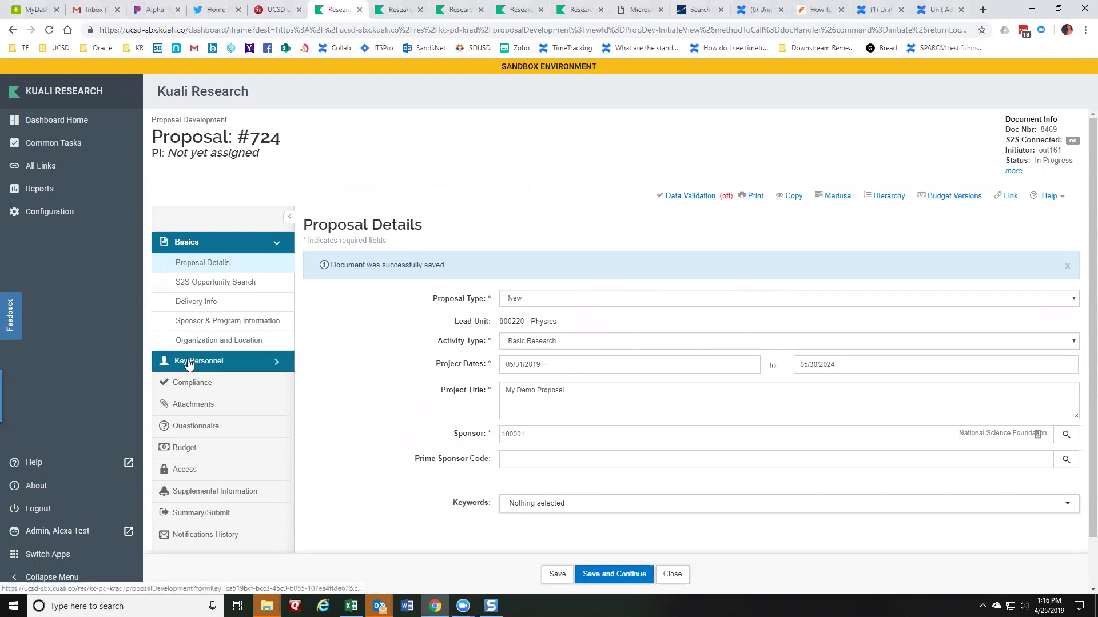
{"action": "left_click", "coordinate": [189, 381]}
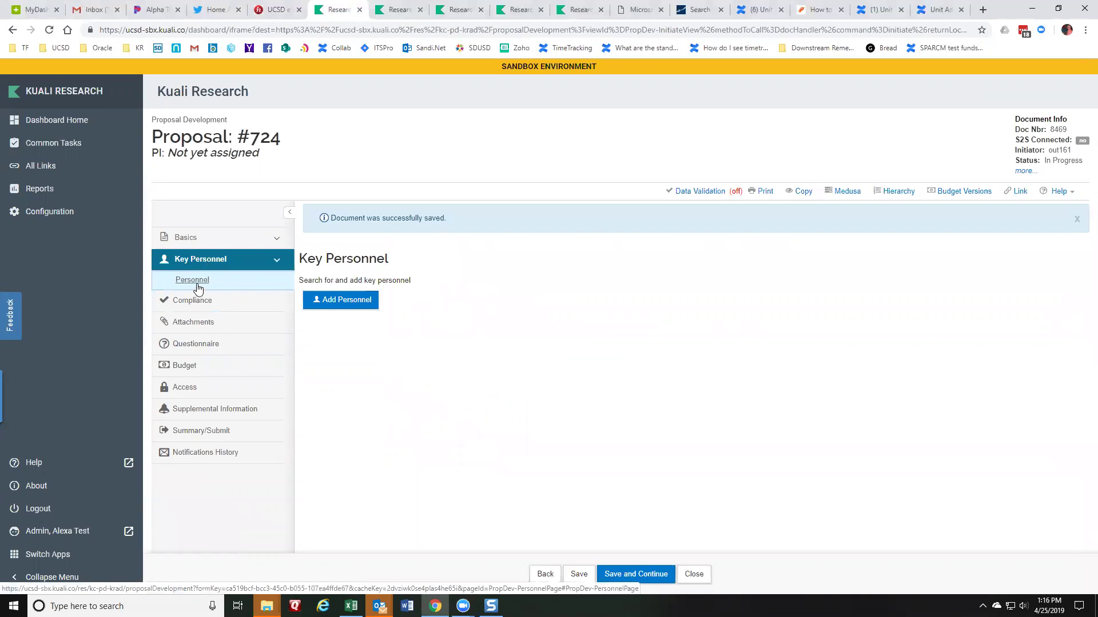
{"action": "left_click", "coordinate": [350, 307]}
{"action": "left_click", "coordinate": [525, 220]}
{"action": "type", "text": "*"}
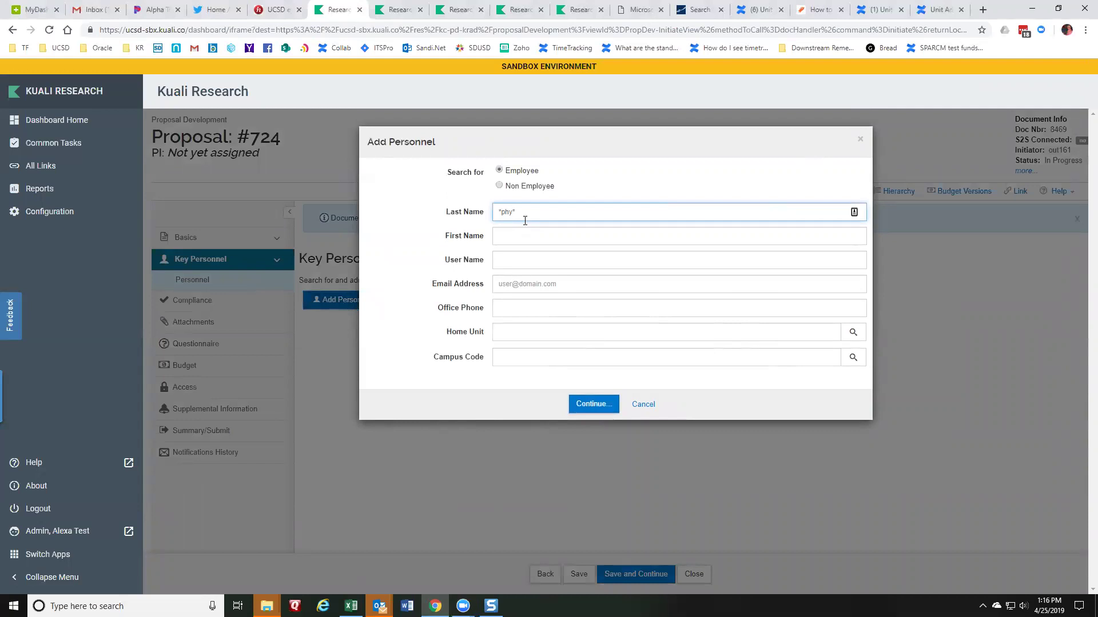
{"action": "left_click", "coordinate": [581, 405]}
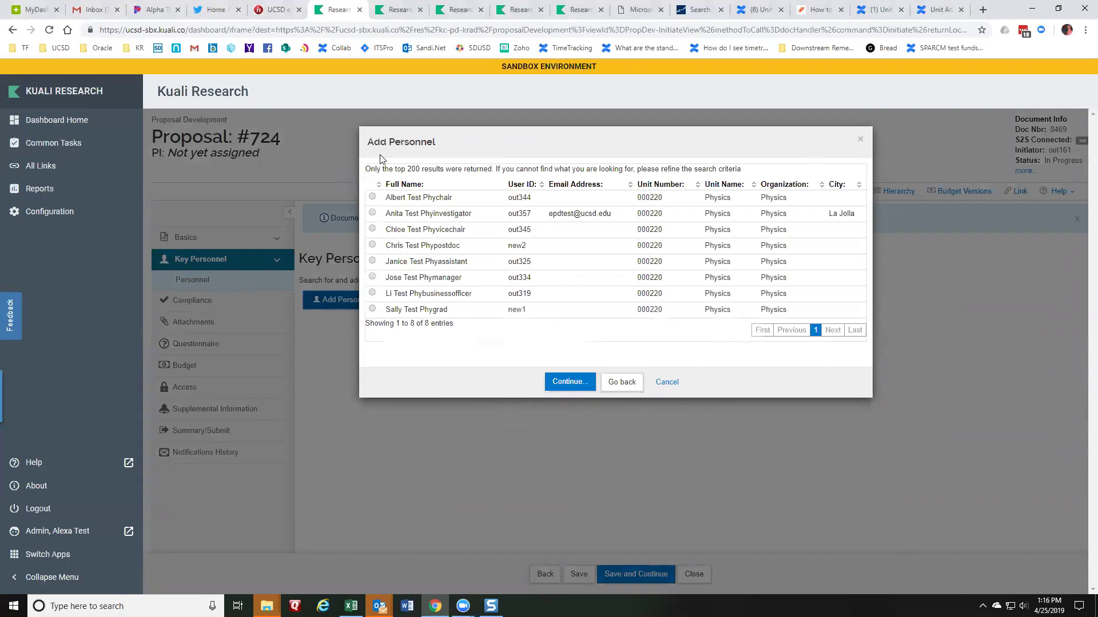
Select the Physics test investigator from the found employees, and add this person to the proposal as PI/Contact.
{"action": "left_click", "coordinate": [372, 214]}
{"action": "left_click", "coordinate": [578, 384]}
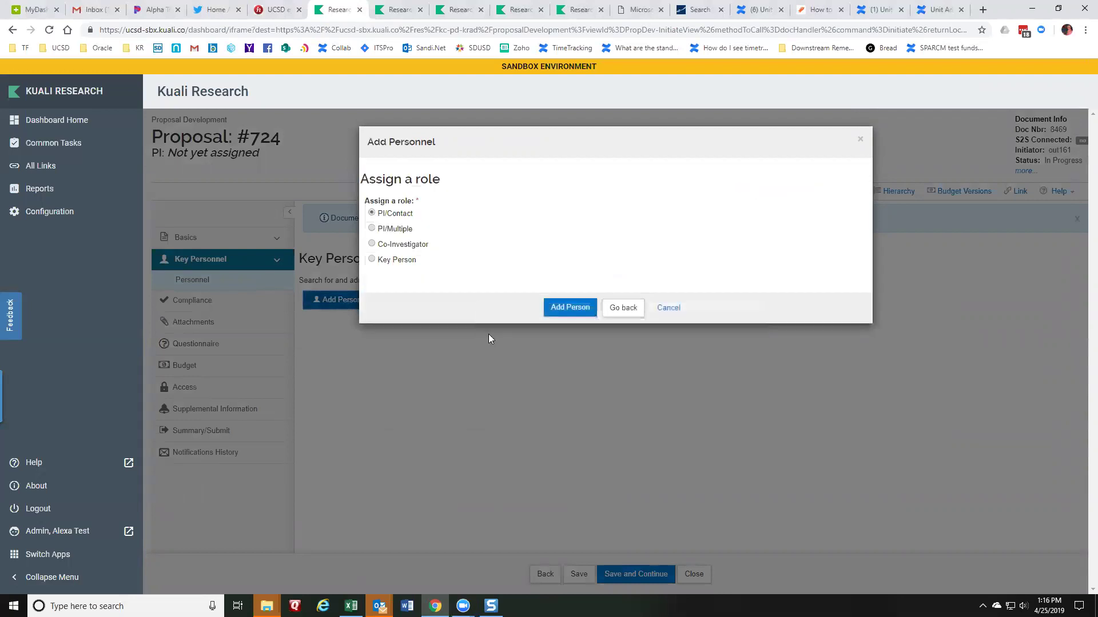
{"action": "left_click", "coordinate": [574, 309]}
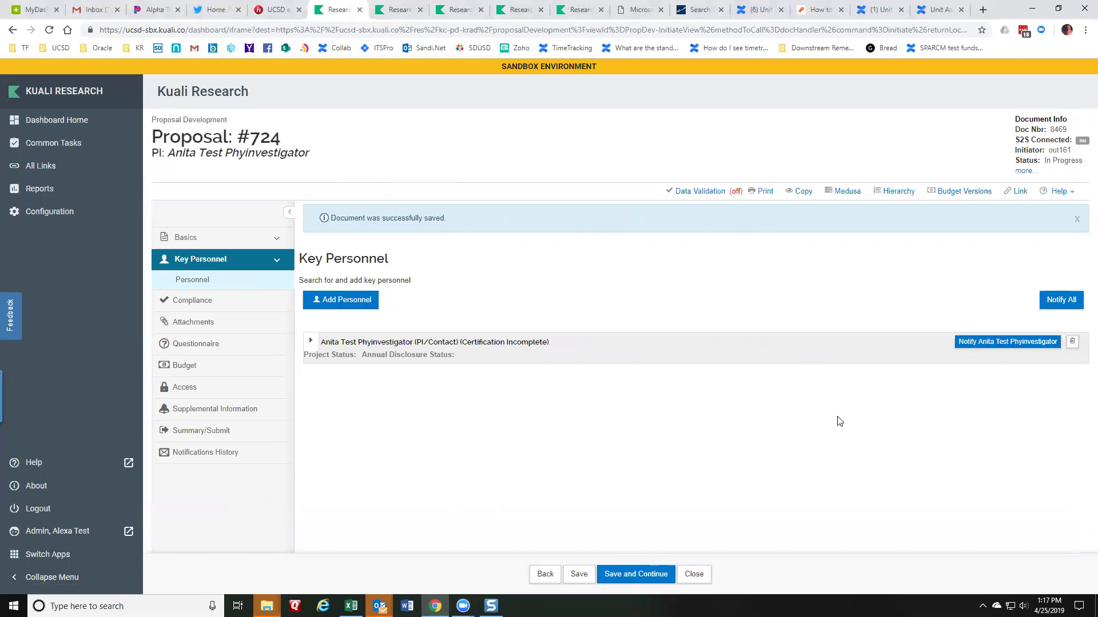
Open the PI's research questions, and read the one about specimens, private information and human tissue samples.
{"action": "left_click", "coordinate": [310, 342]}
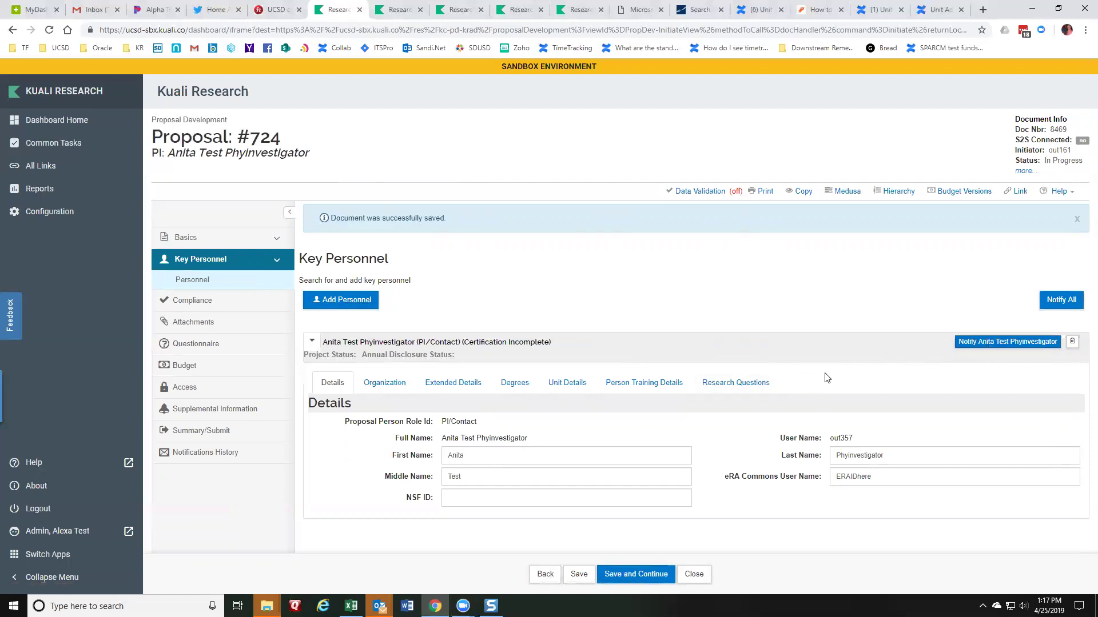
{"action": "left_click", "coordinate": [740, 384]}
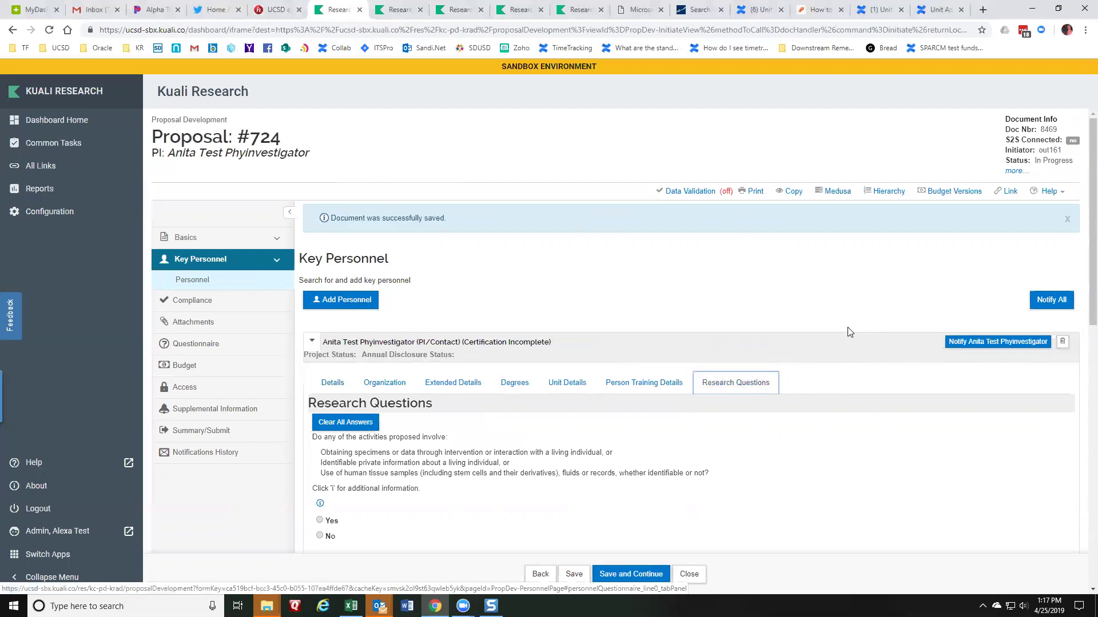
{"action": "scroll", "coordinate": [848, 332], "scroll_direction": "down", "scroll_amount": 3}
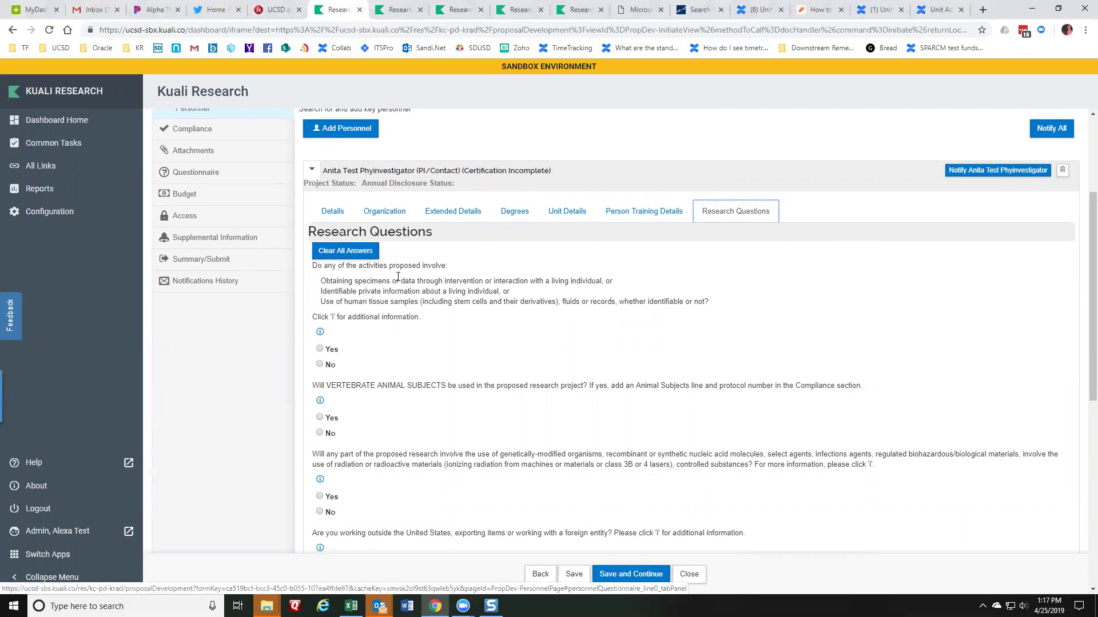
{"action": "left_click_drag", "start_coordinate": [355, 281], "coordinate": [509, 292]}
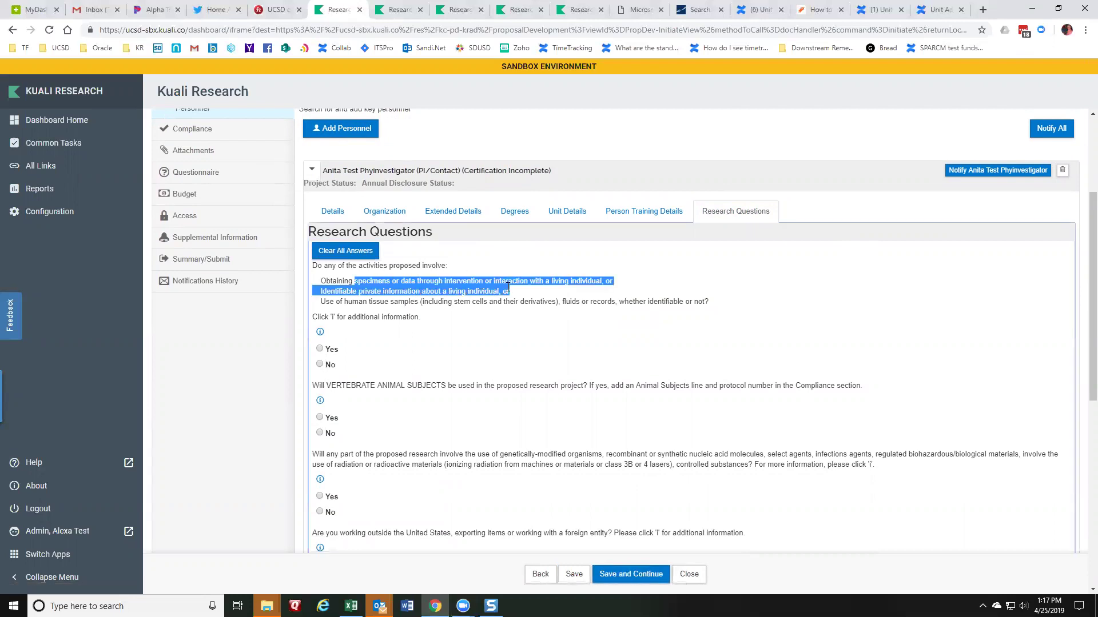
{"action": "left_click", "coordinate": [552, 292]}
{"action": "left_click_drag", "start_coordinate": [312, 265], "coordinate": [554, 300]}
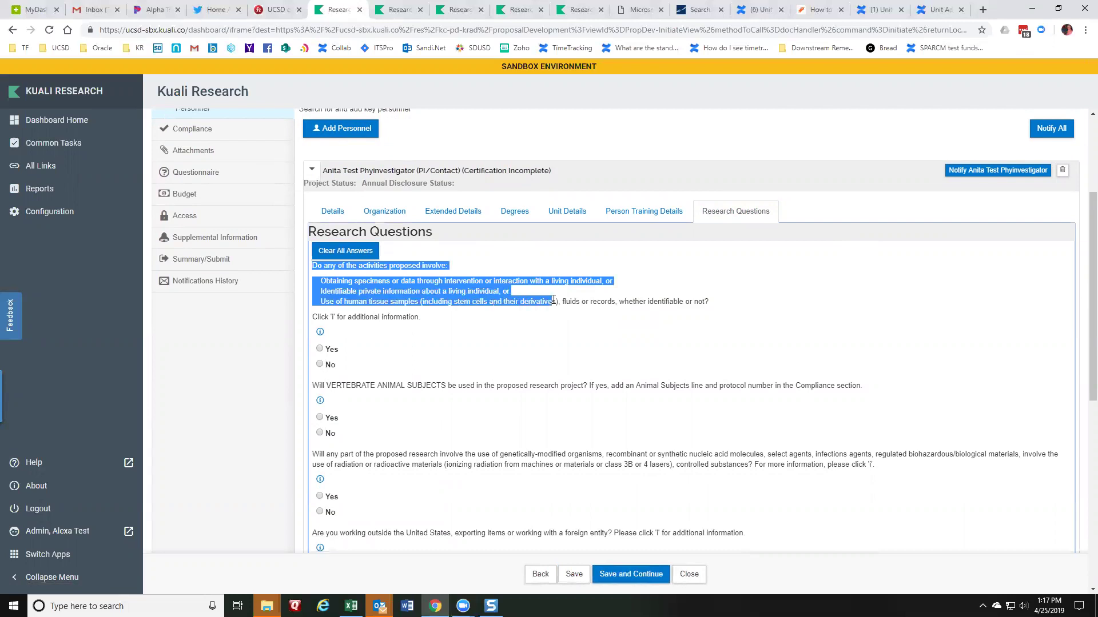
{"action": "double_click", "coordinate": [562, 281]}
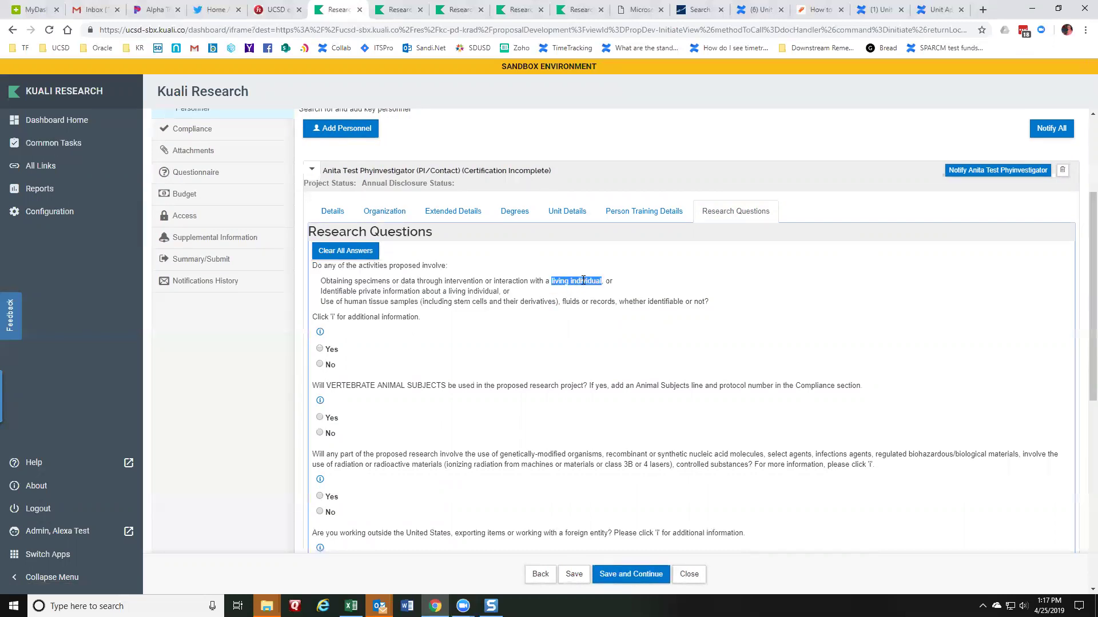
{"action": "left_click_drag", "start_coordinate": [347, 301], "coordinate": [391, 302]}
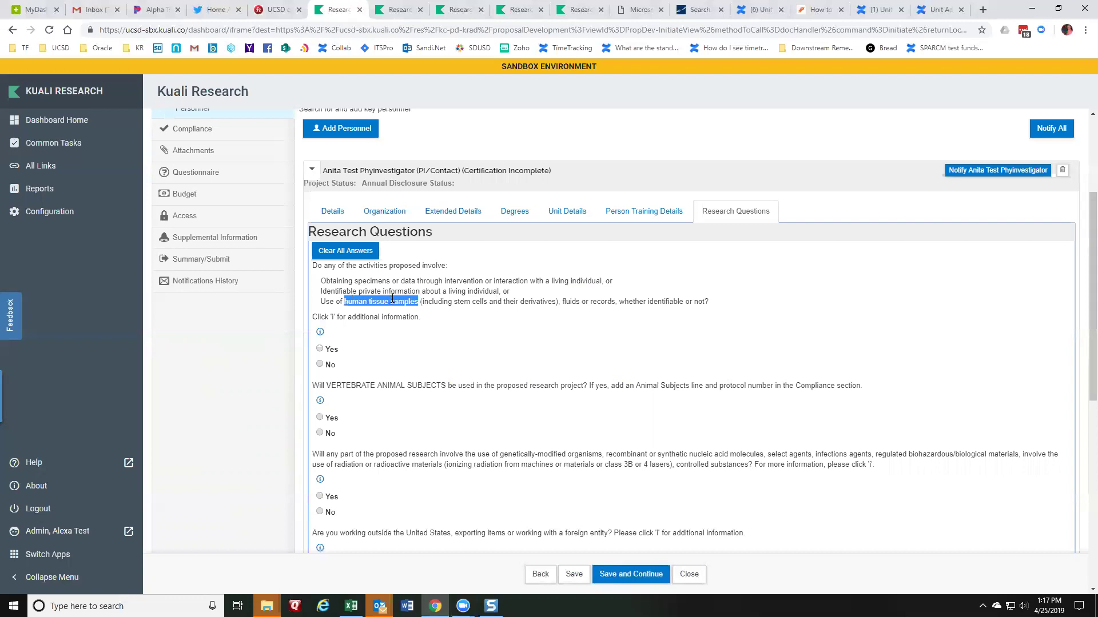
{"action": "left_click_drag", "start_coordinate": [313, 317], "coordinate": [324, 337]}
View the additional information for the human subjects question and its linked Human Research Protections Program website, and close both.
{"action": "left_click", "coordinate": [320, 333]}
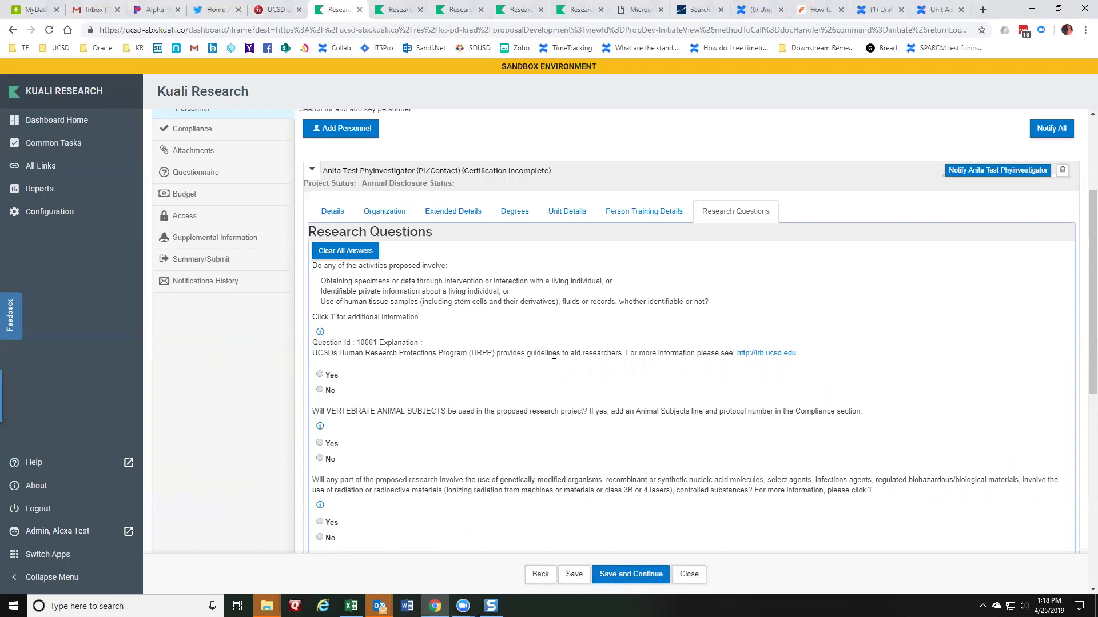
{"action": "left_click", "coordinate": [766, 354]}
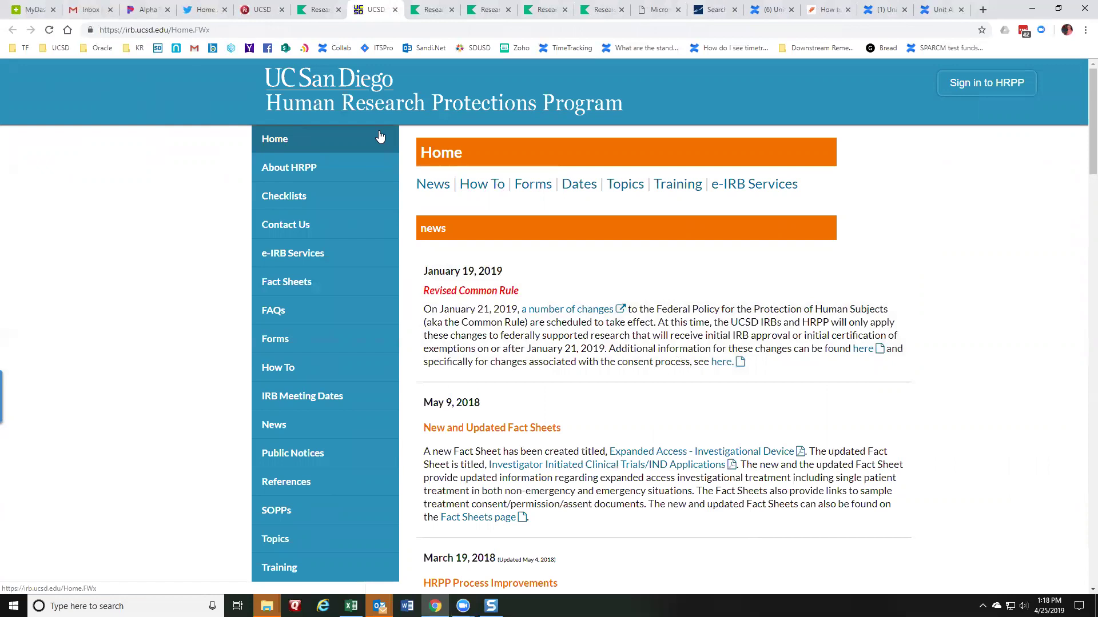
{"action": "left_click", "coordinate": [395, 11]}
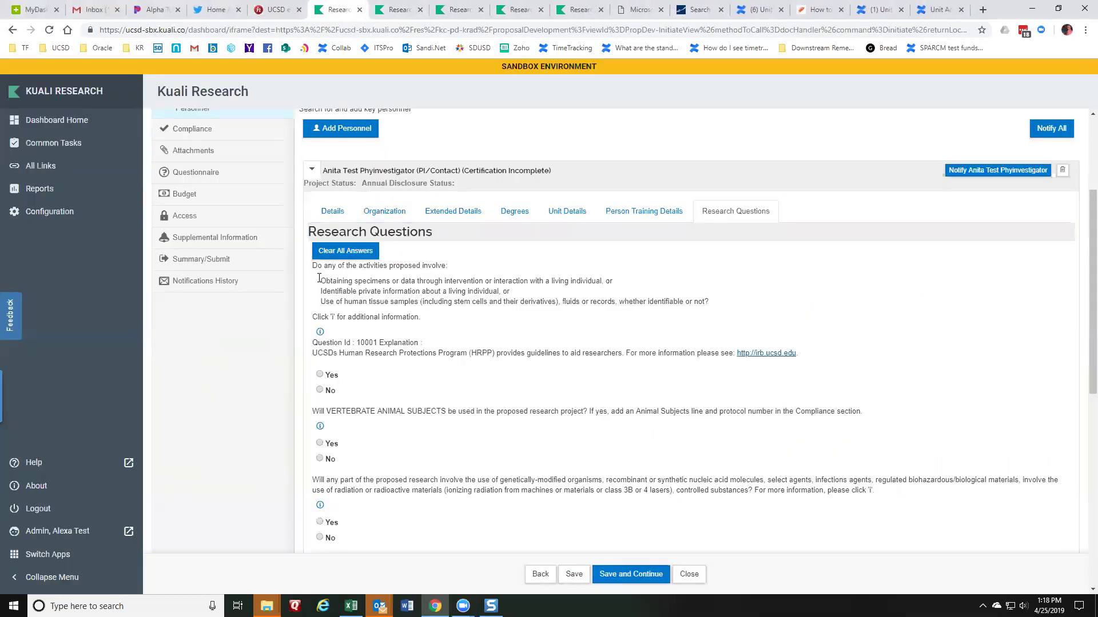
{"action": "left_click", "coordinate": [320, 332]}
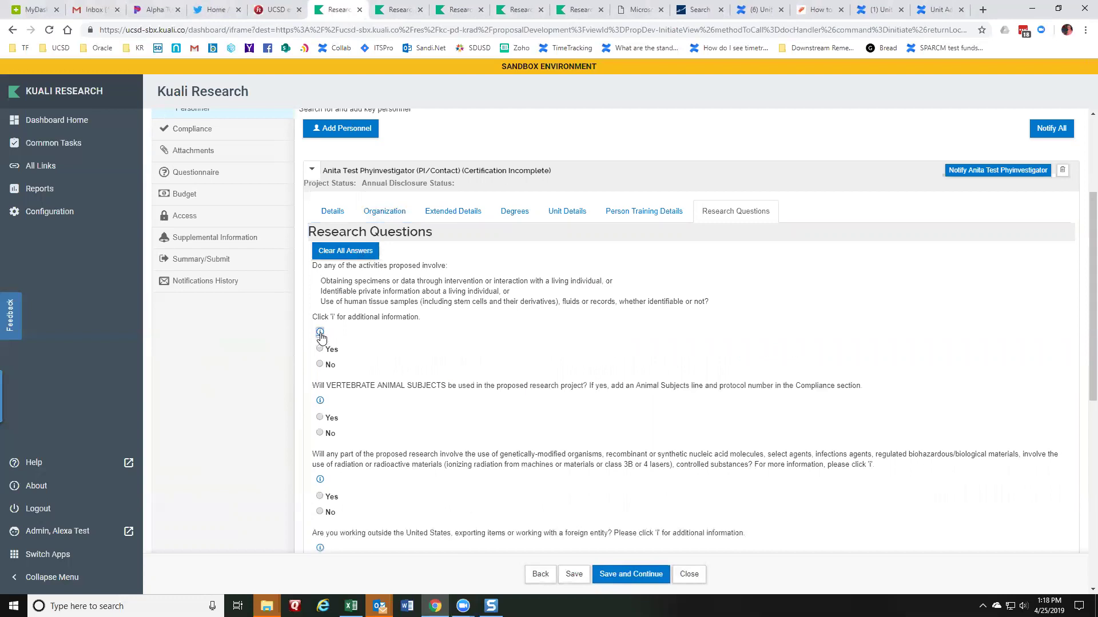
Try both Yes and No on the human subjects question to compare the follow-up questions each answer brings.
{"action": "left_click", "coordinate": [320, 349]}
{"action": "left_click_drag", "start_coordinate": [314, 386], "coordinate": [481, 386]}
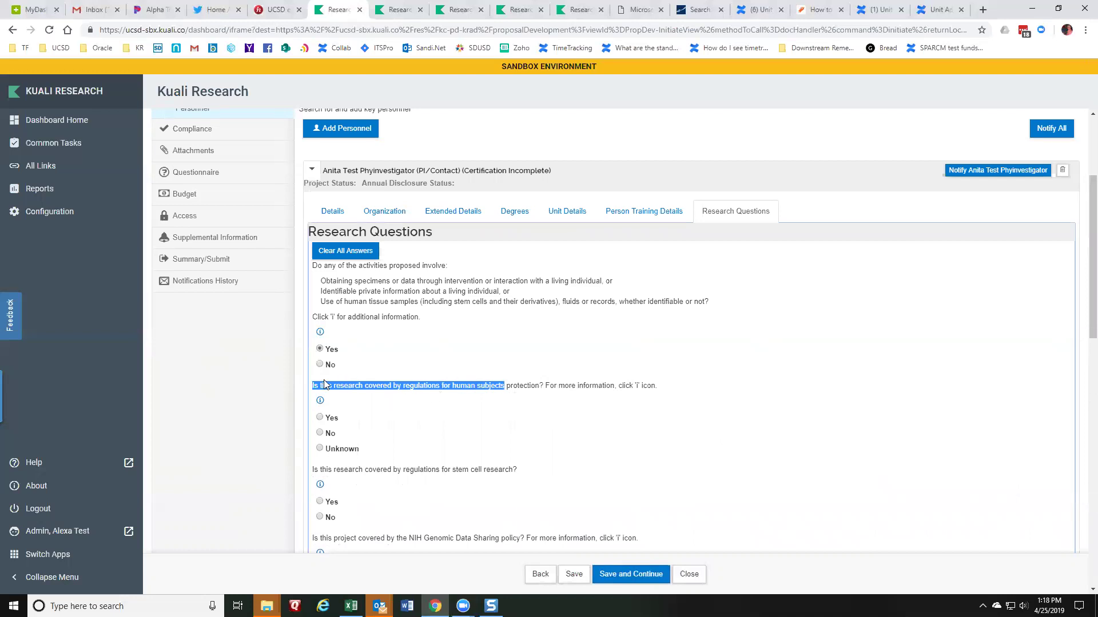
{"action": "left_click", "coordinate": [320, 366]}
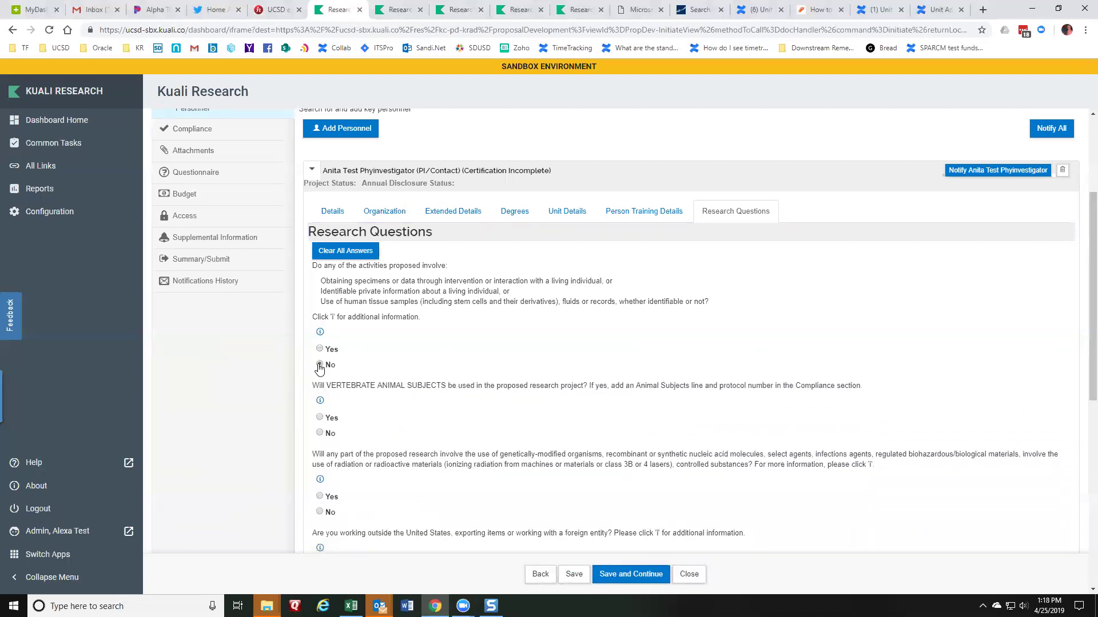
{"action": "left_click_drag", "start_coordinate": [326, 386], "coordinate": [426, 384]}
{"action": "left_click", "coordinate": [320, 349]}
{"action": "left_click_drag", "start_coordinate": [318, 386], "coordinate": [535, 387]}
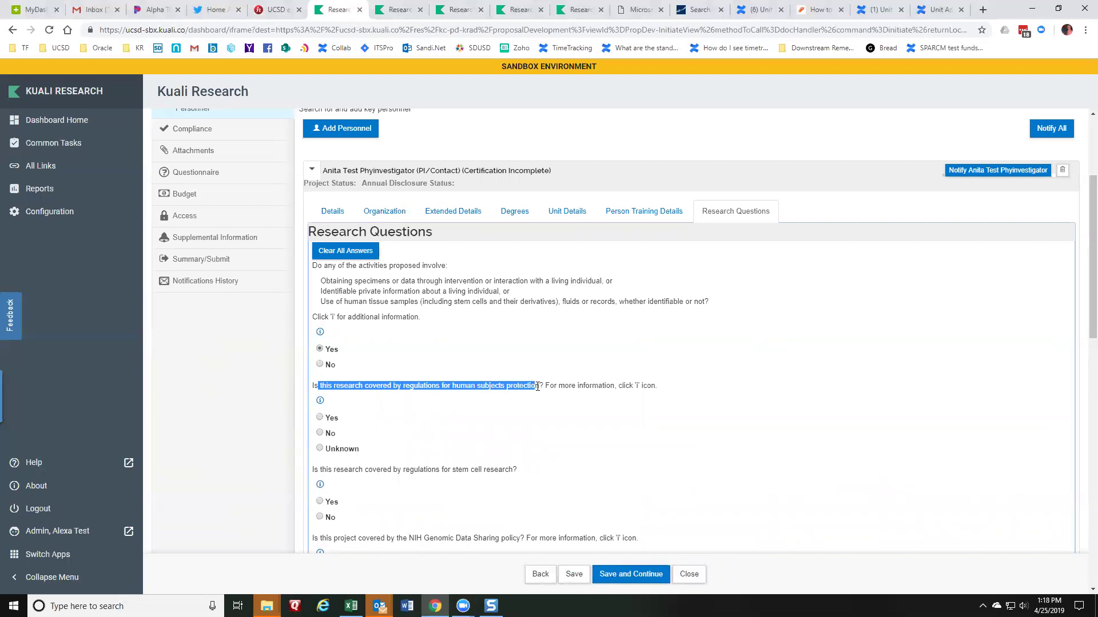
{"action": "double_click", "coordinate": [421, 383]}
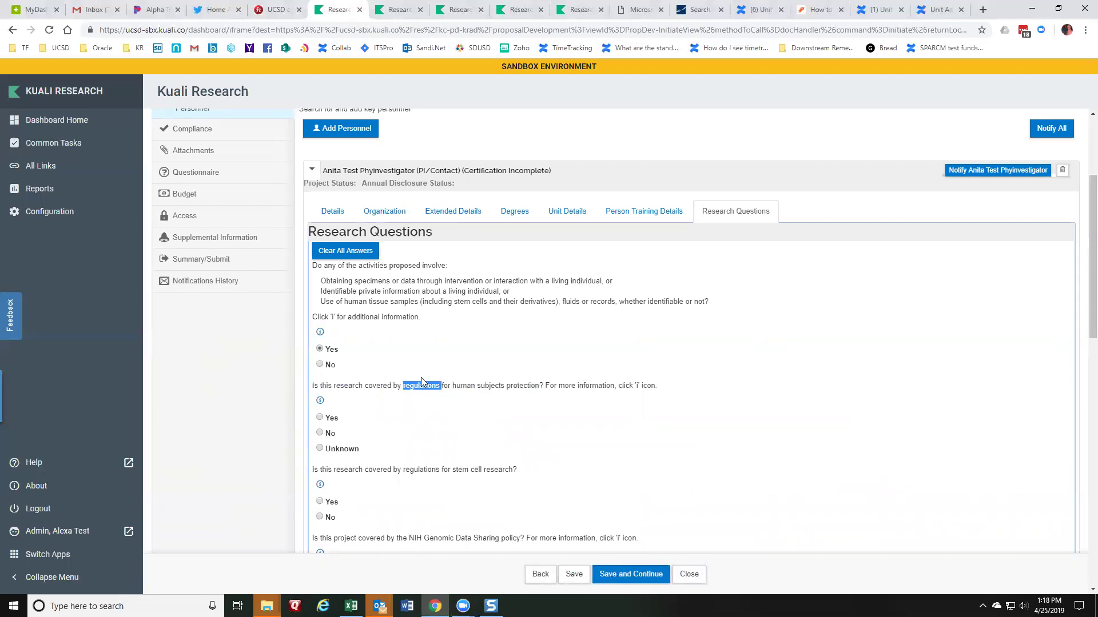
Answer No to the question on living individuals, private information and human tissue samples.
{"action": "left_click", "coordinate": [319, 364]}
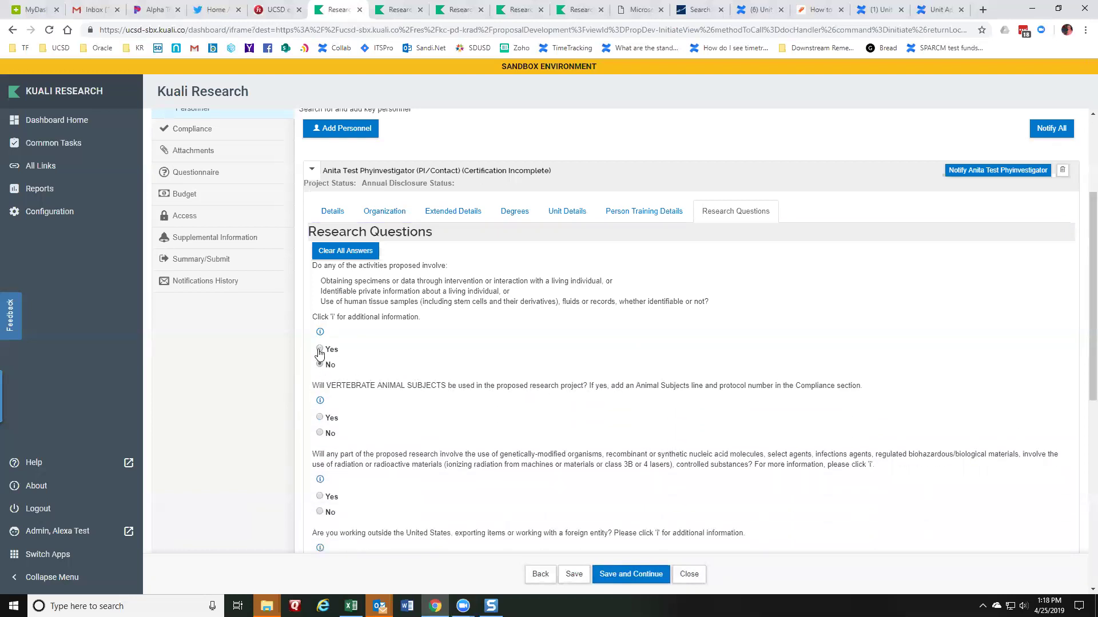
{"action": "left_click", "coordinate": [320, 350]}
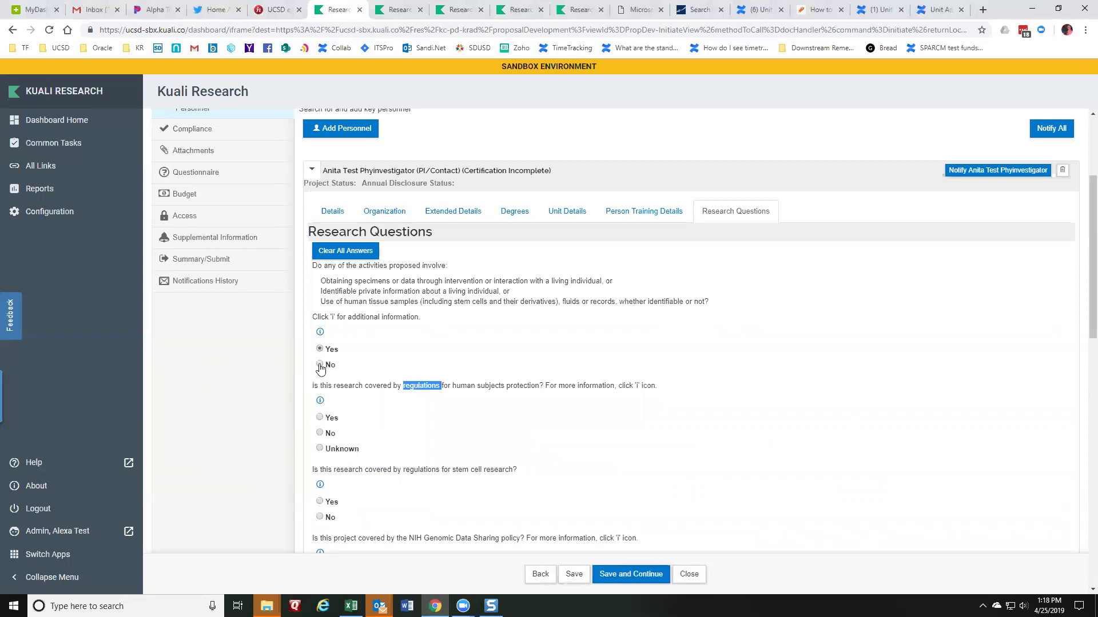
{"action": "left_click", "coordinate": [320, 366]}
Read the explanation of the vertebrate animal subjects question, answer it Yes, and collapse the explanation.
{"action": "left_click_drag", "start_coordinate": [314, 385], "coordinate": [431, 389]}
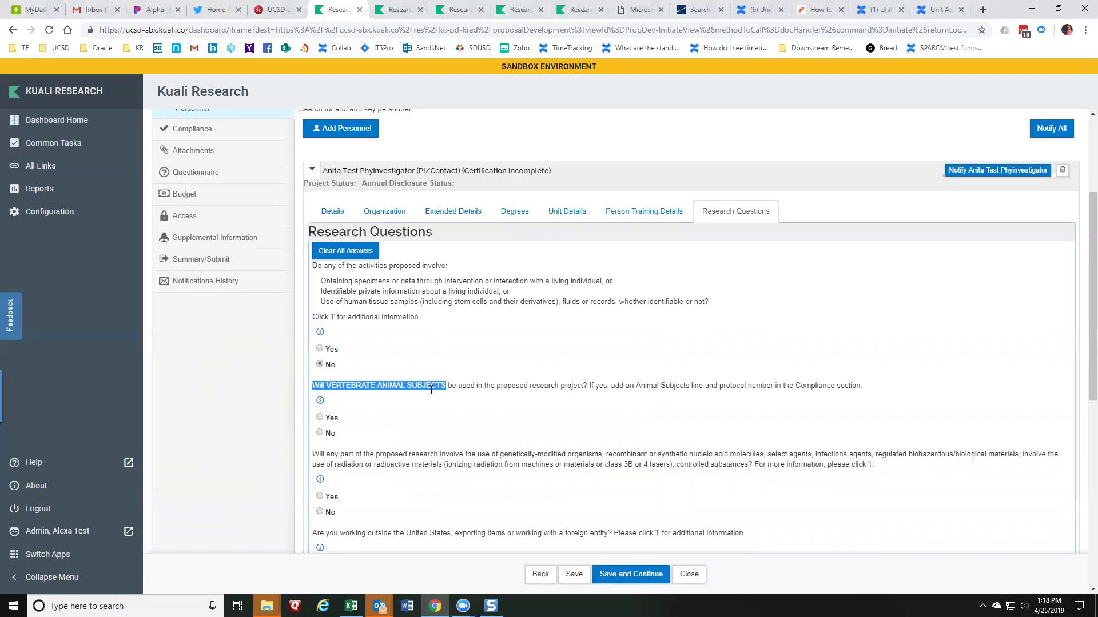
{"action": "left_click", "coordinate": [321, 400]}
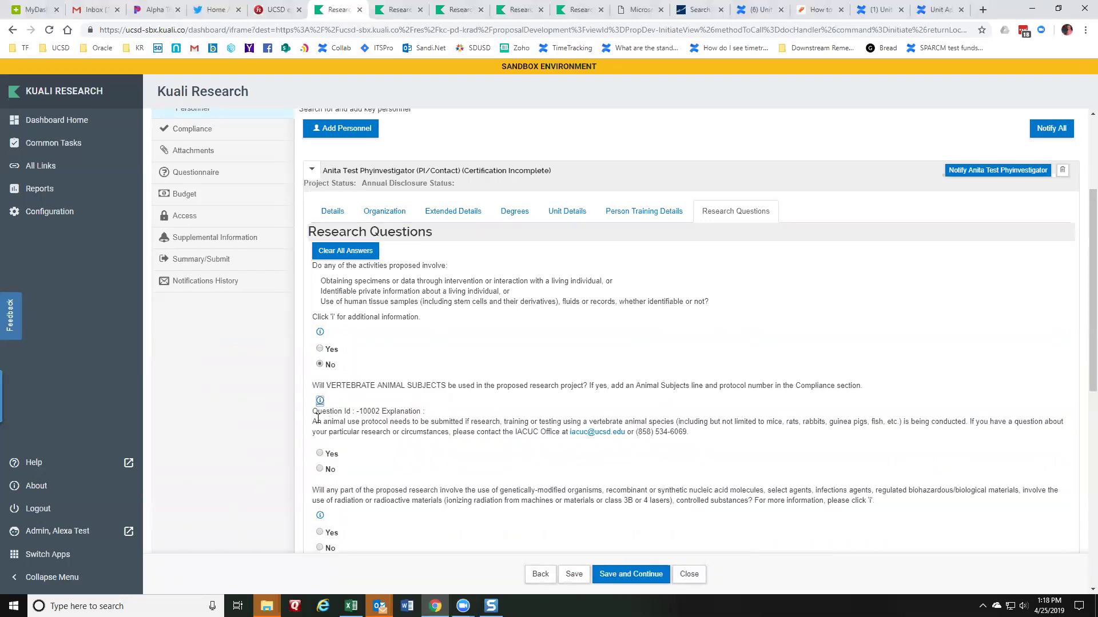
{"action": "left_click_drag", "start_coordinate": [314, 420], "coordinate": [703, 439]}
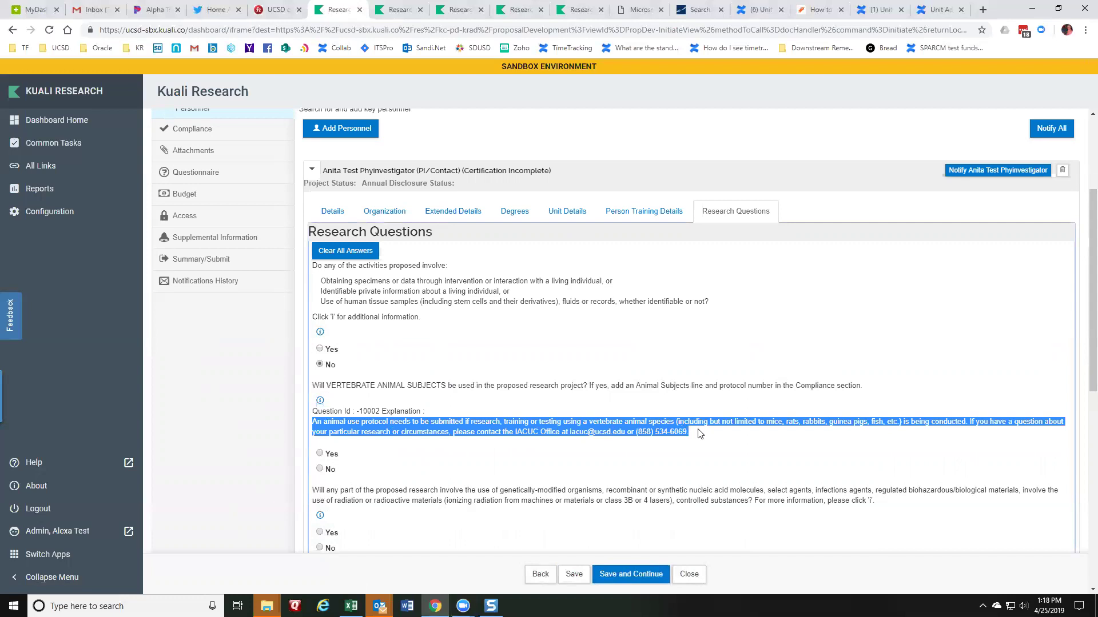
{"action": "left_click", "coordinate": [699, 432]}
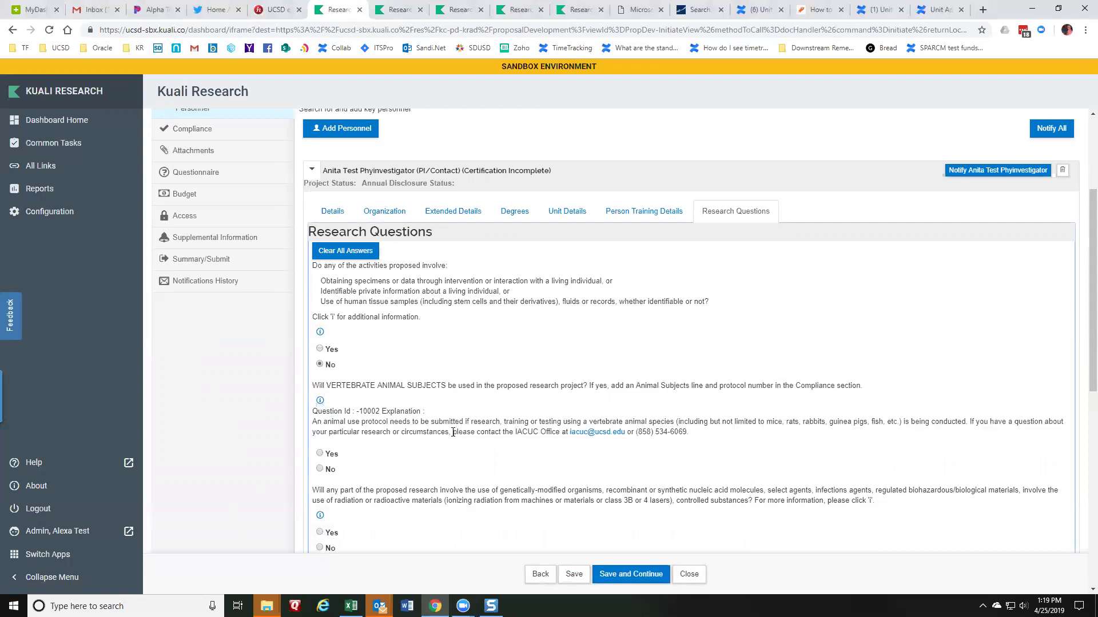
{"action": "left_click", "coordinate": [319, 455]}
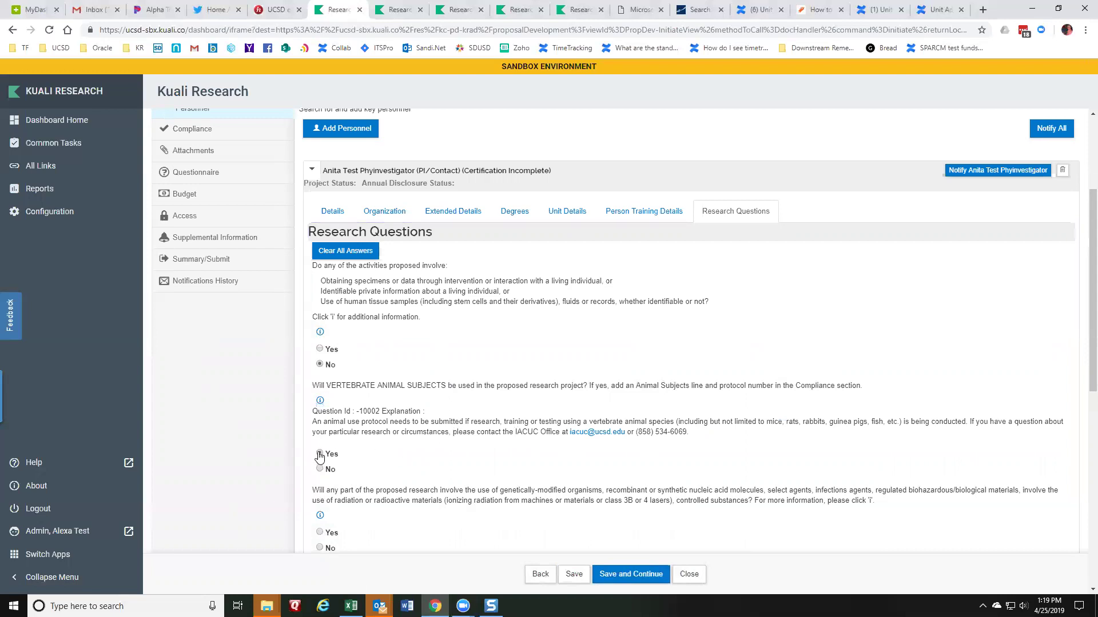
{"action": "left_click", "coordinate": [320, 401]}
Check the explanation of the question on genetically modified organisms, biohazards and radiation, and answer it No.
{"action": "scroll", "coordinate": [381, 380], "scroll_direction": "down", "scroll_amount": 2}
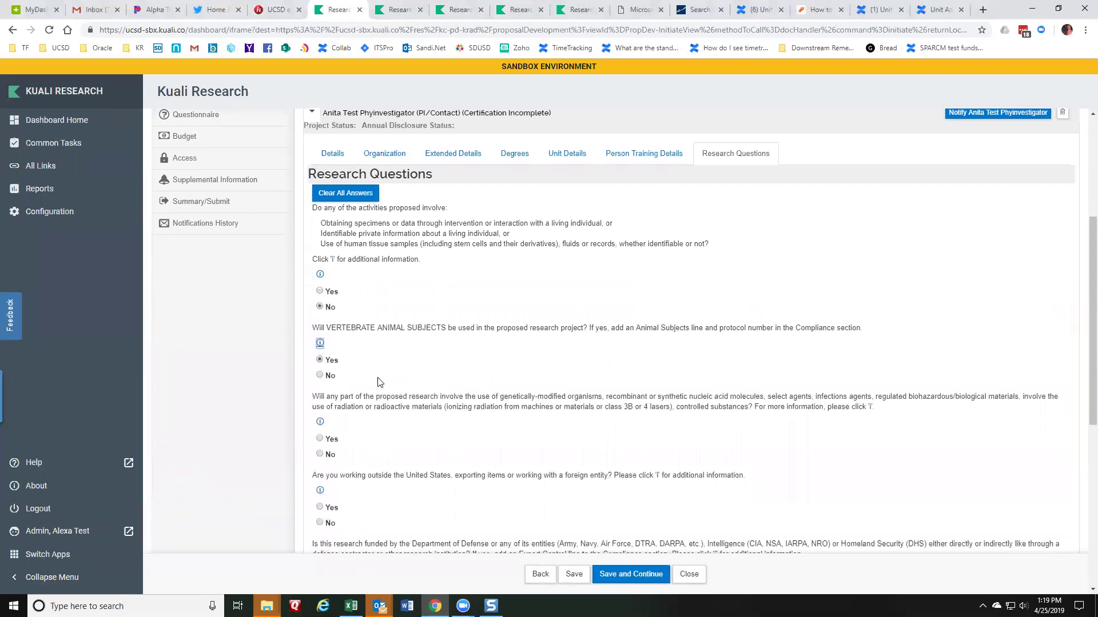
{"action": "triple_click", "coordinate": [377, 345]}
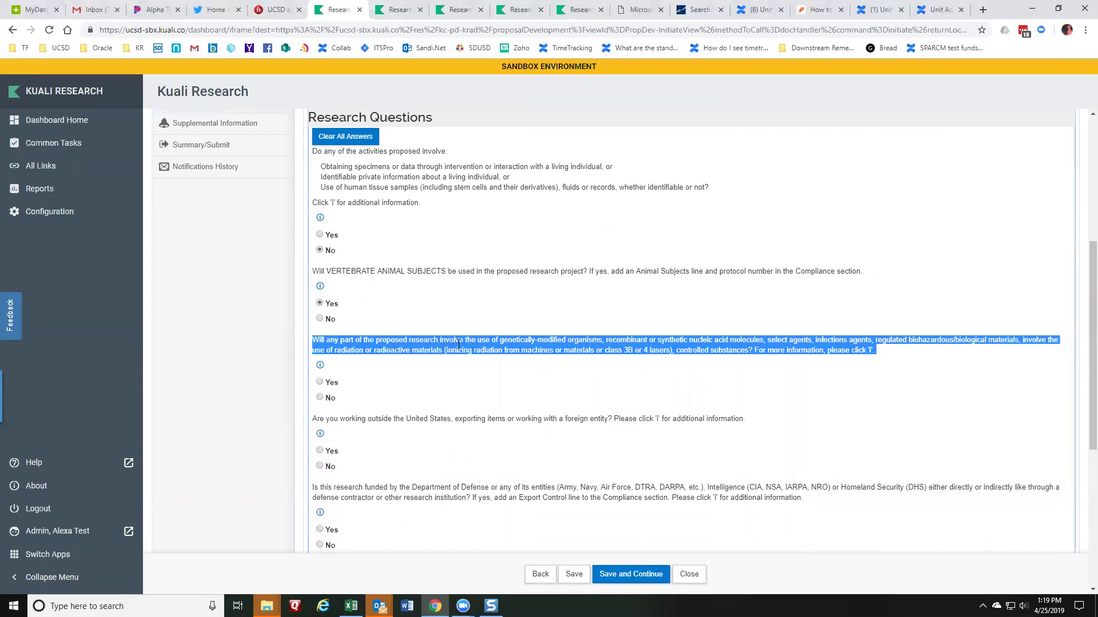
{"action": "left_click", "coordinate": [320, 366]}
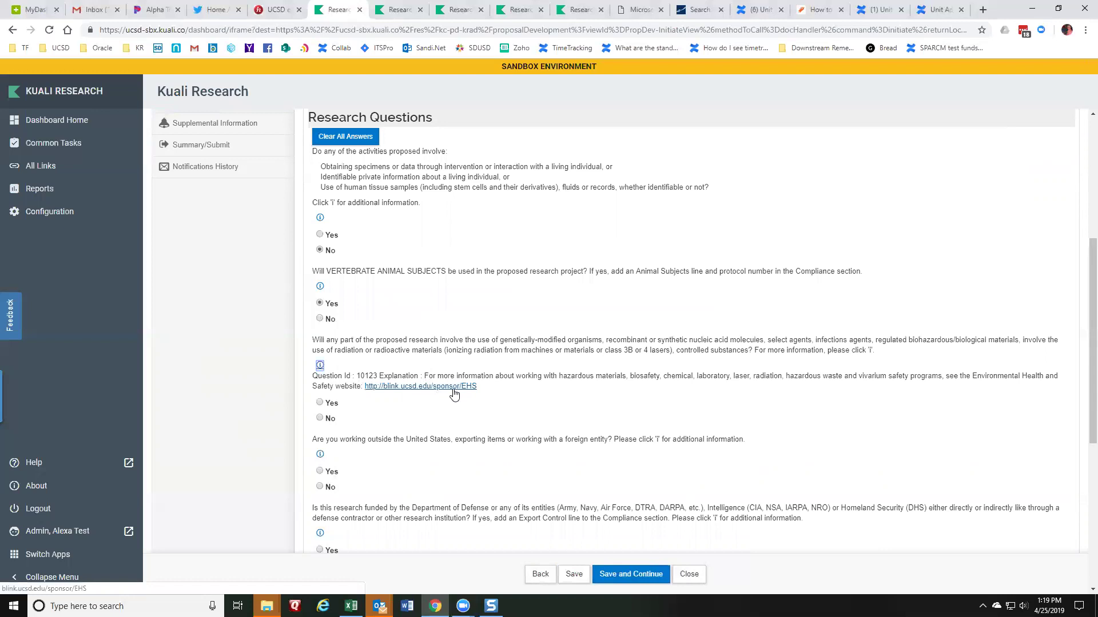
{"action": "left_click", "coordinate": [320, 366]}
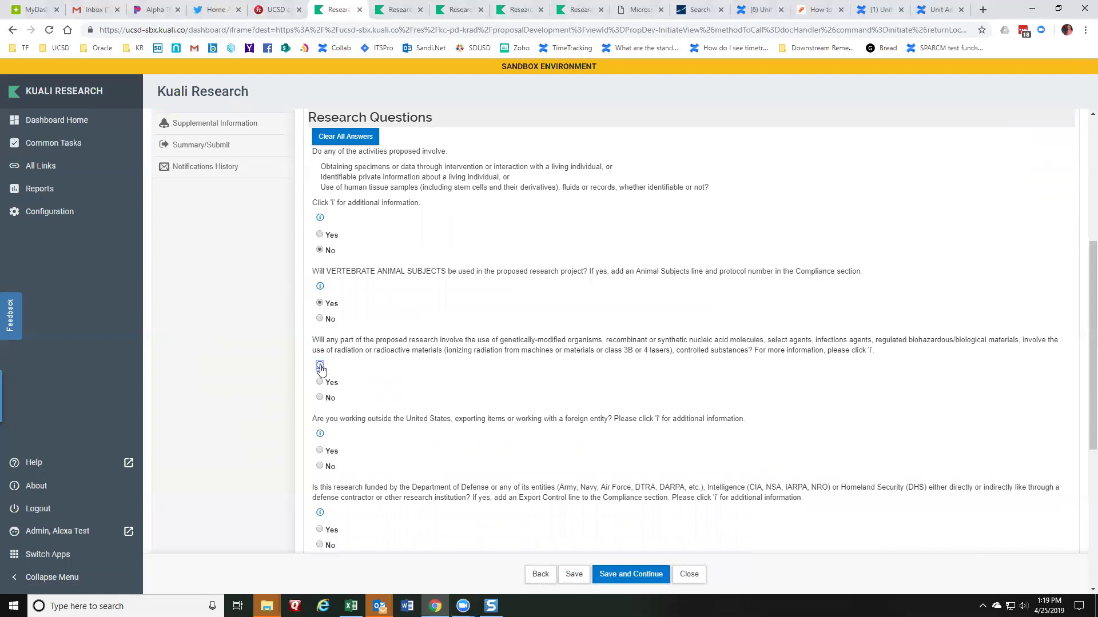
{"action": "left_click", "coordinate": [319, 397]}
Read the explanation of the question on working outside the United States or with a foreign entity, and collapse it.
{"action": "scroll", "coordinate": [320, 395], "scroll_direction": "down", "scroll_amount": 1}
{"action": "triple_click", "coordinate": [341, 361]}
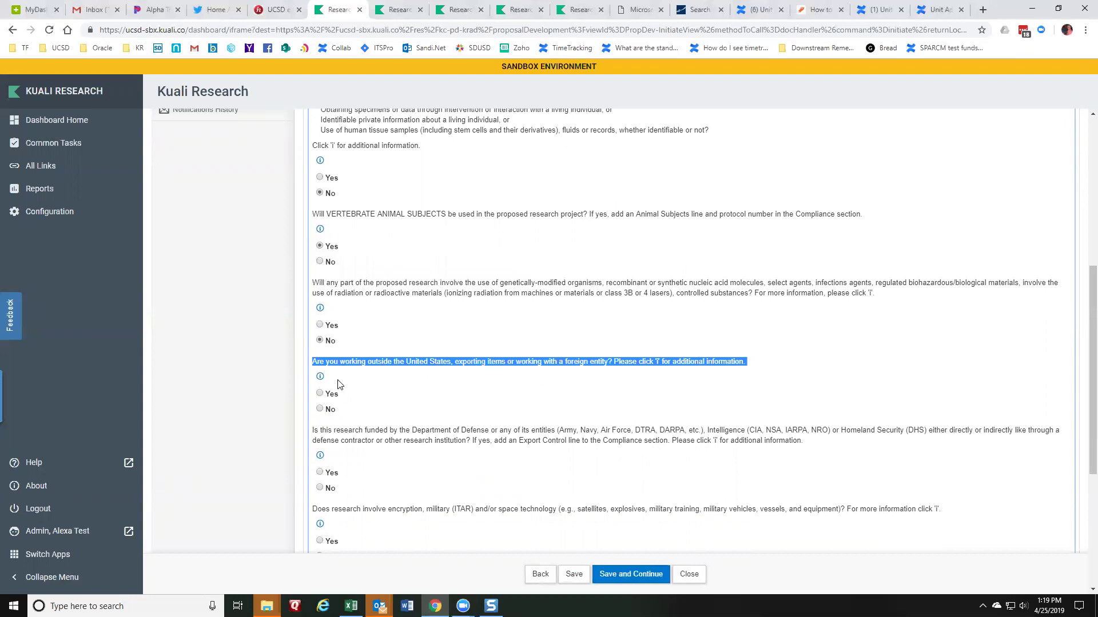
{"action": "left_click", "coordinate": [320, 377]}
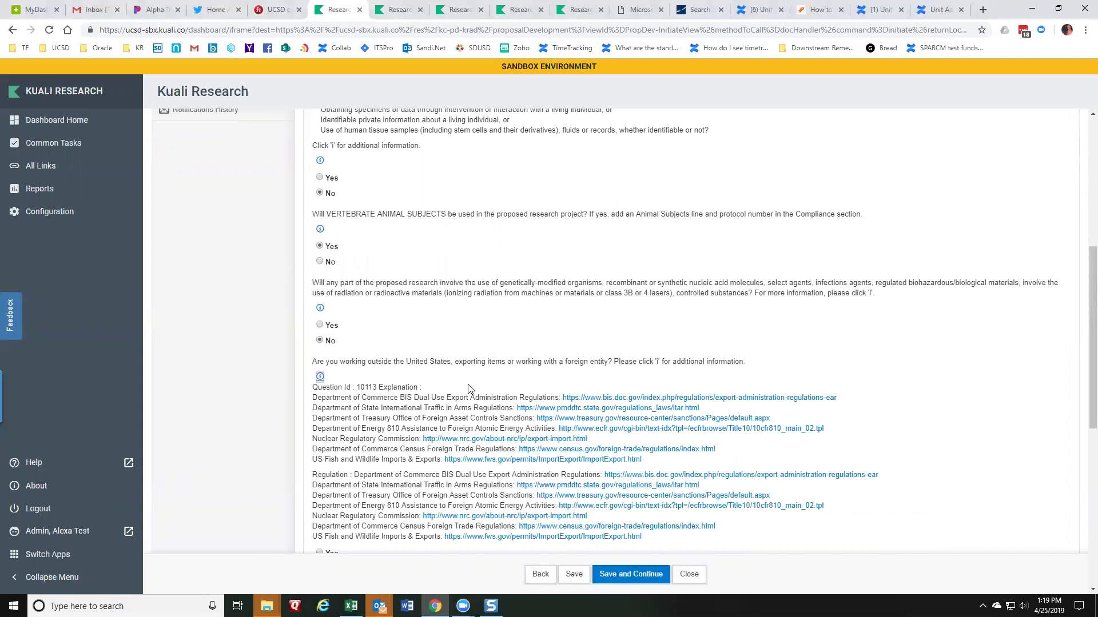
{"action": "scroll", "coordinate": [457, 469], "scroll_direction": "down", "scroll_amount": 1}
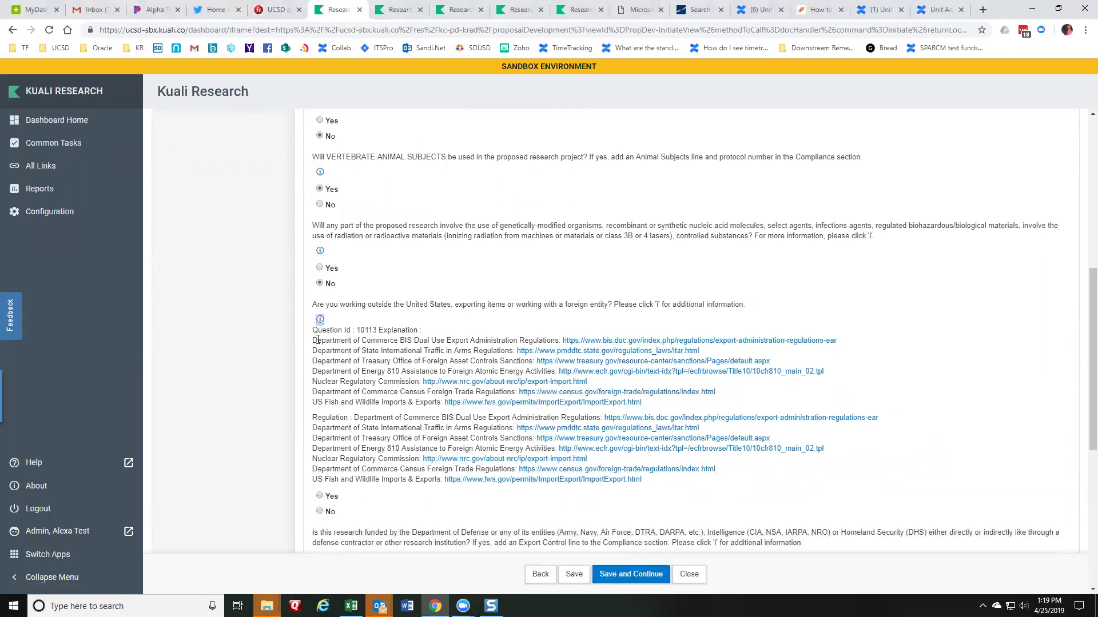
{"action": "left_click", "coordinate": [320, 319]}
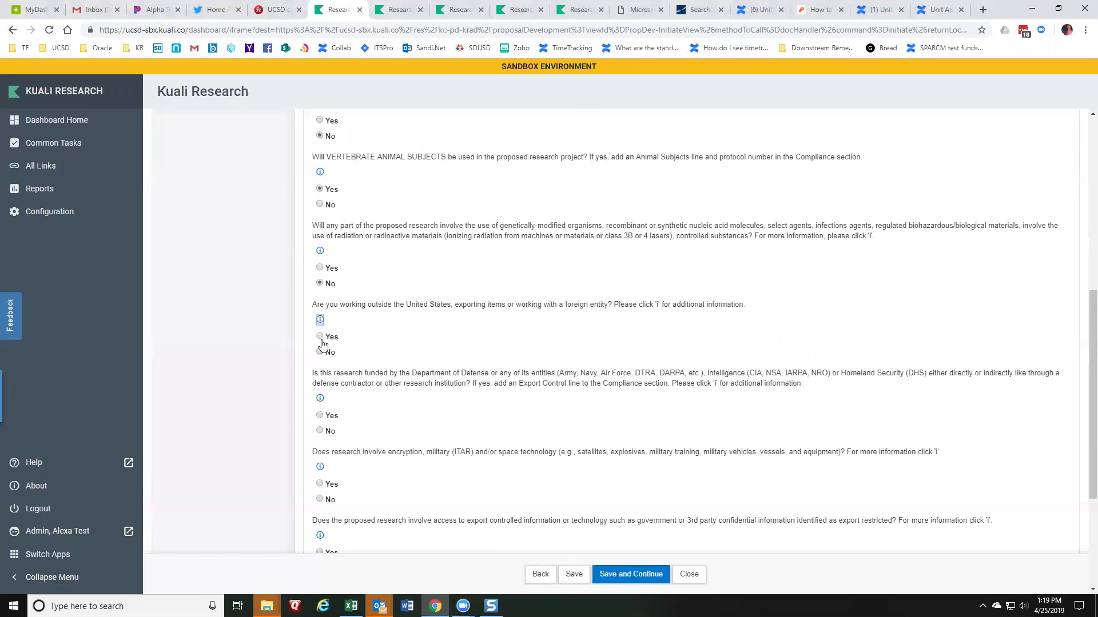
Try Yes on the question about working outside the United States, review its follow-up questions on foreign involvement, and answer it No.
{"action": "left_click", "coordinate": [319, 338]}
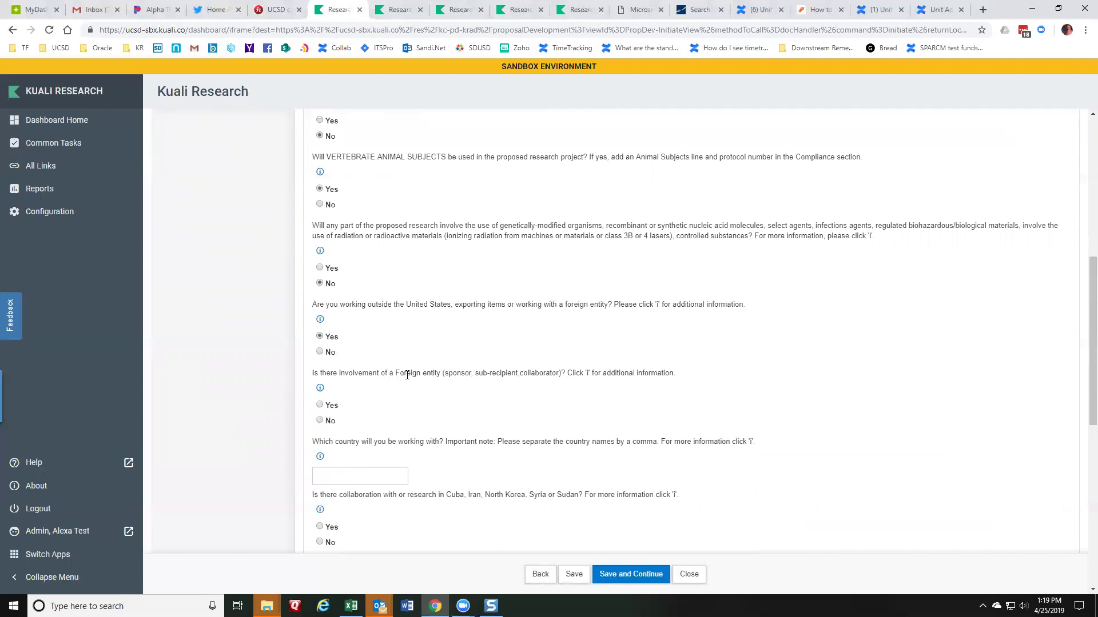
{"action": "left_click_drag", "start_coordinate": [407, 375], "coordinate": [426, 377]}
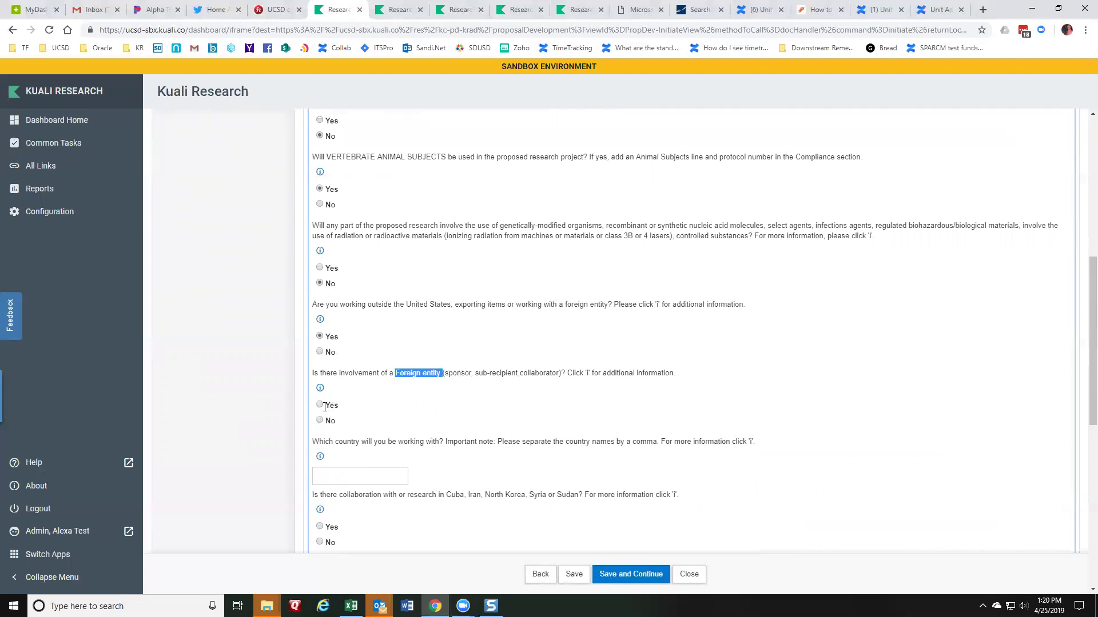
{"action": "left_click", "coordinate": [321, 389]}
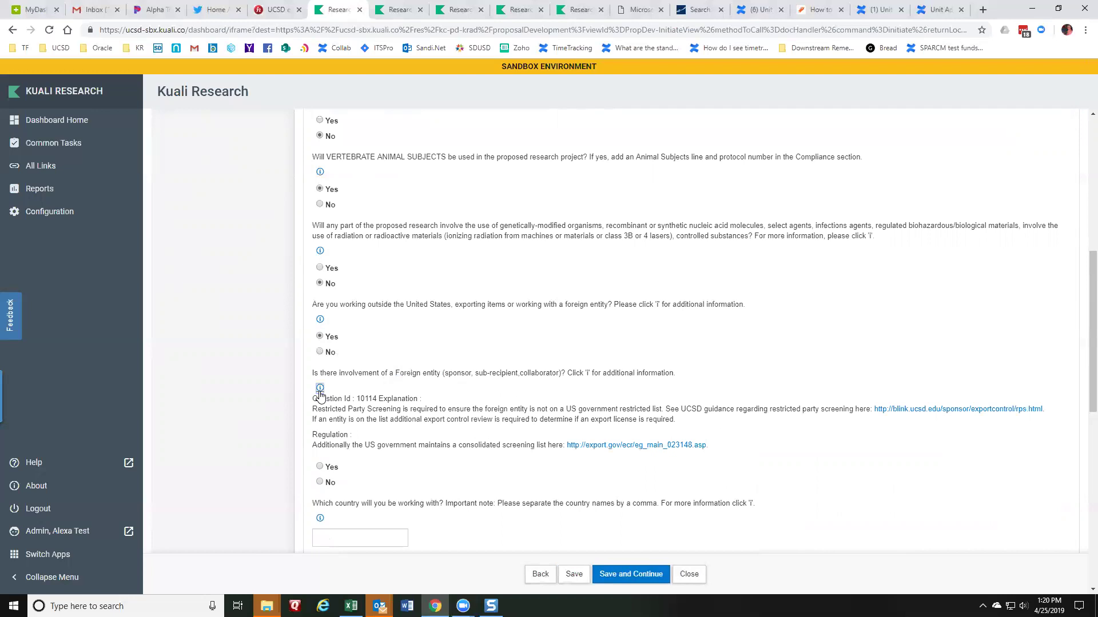
{"action": "left_click", "coordinate": [320, 391]}
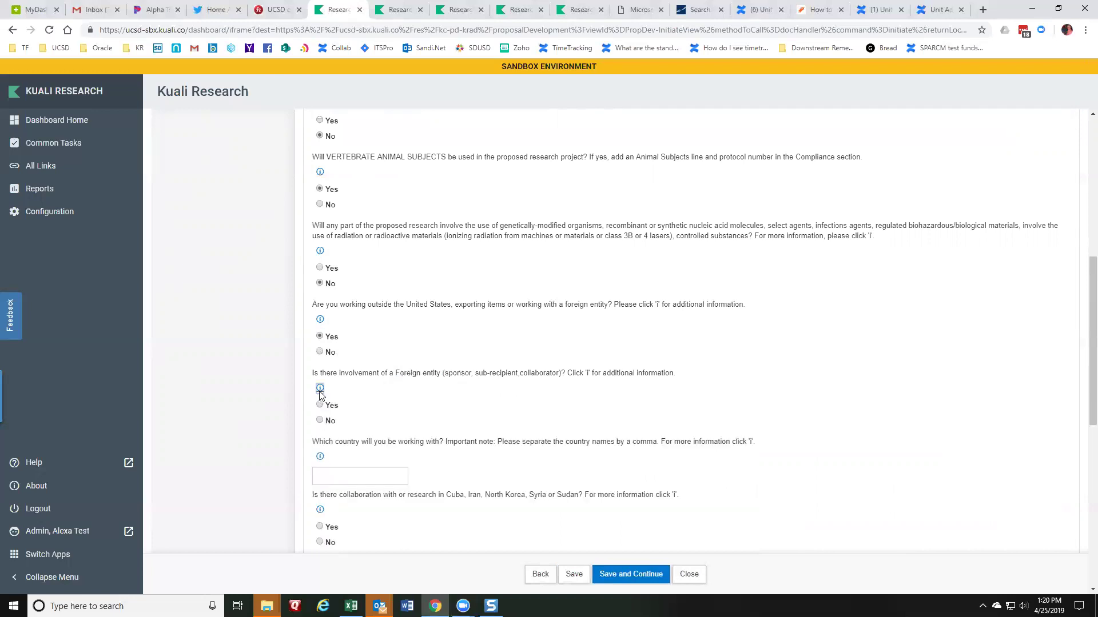
{"action": "left_click_drag", "start_coordinate": [335, 444], "coordinate": [437, 444]}
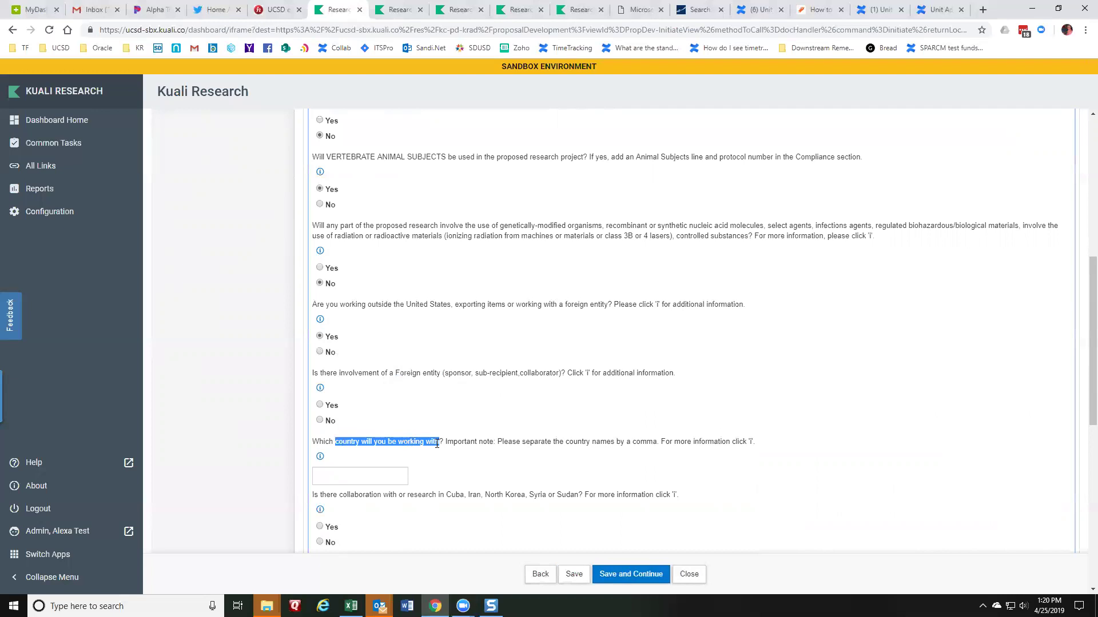
{"action": "left_click_drag", "start_coordinate": [447, 496], "coordinate": [561, 499]}
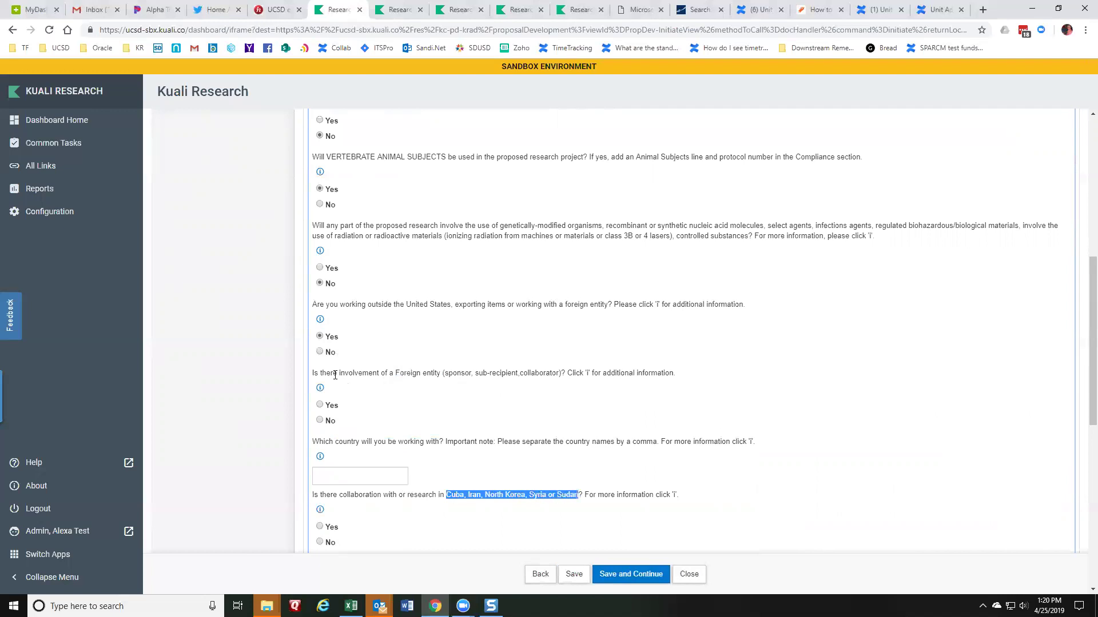
{"action": "left_click", "coordinate": [319, 351]}
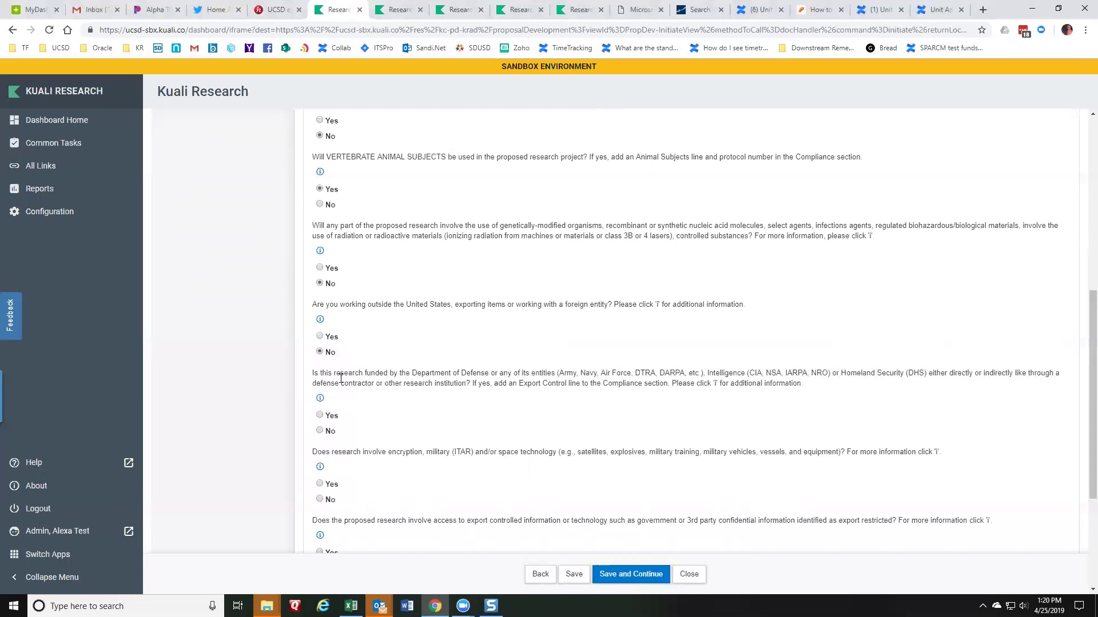
Compare the Yes and No answers on the Department of Defense funding question, and answer it No.
{"action": "left_click_drag", "start_coordinate": [446, 376], "coordinate": [488, 374]}
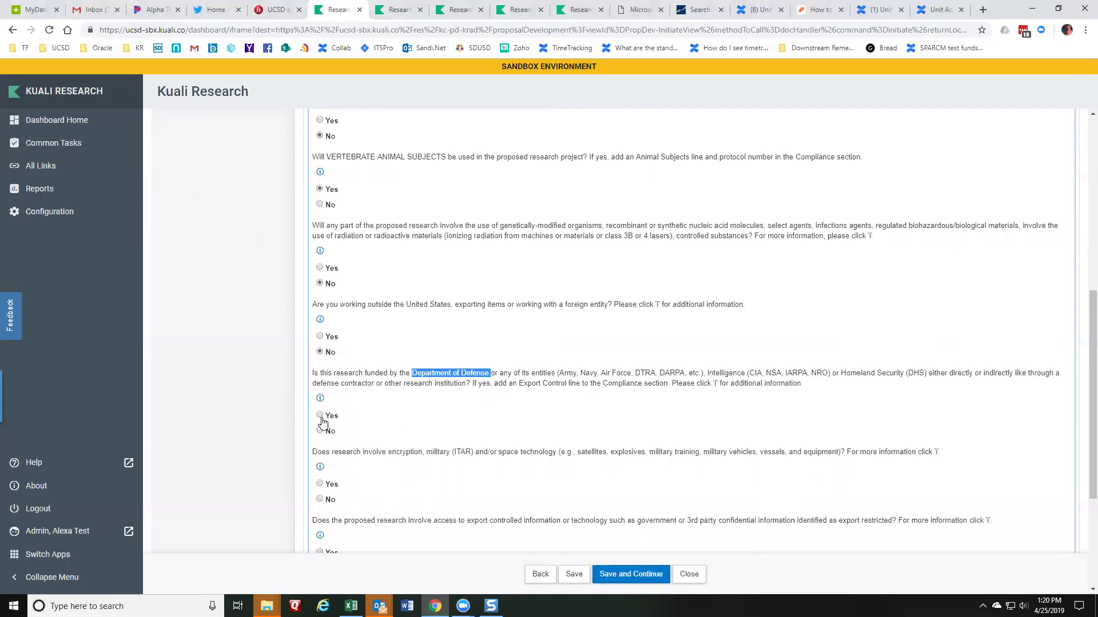
{"action": "left_click", "coordinate": [320, 431]}
{"action": "left_click", "coordinate": [320, 415]}
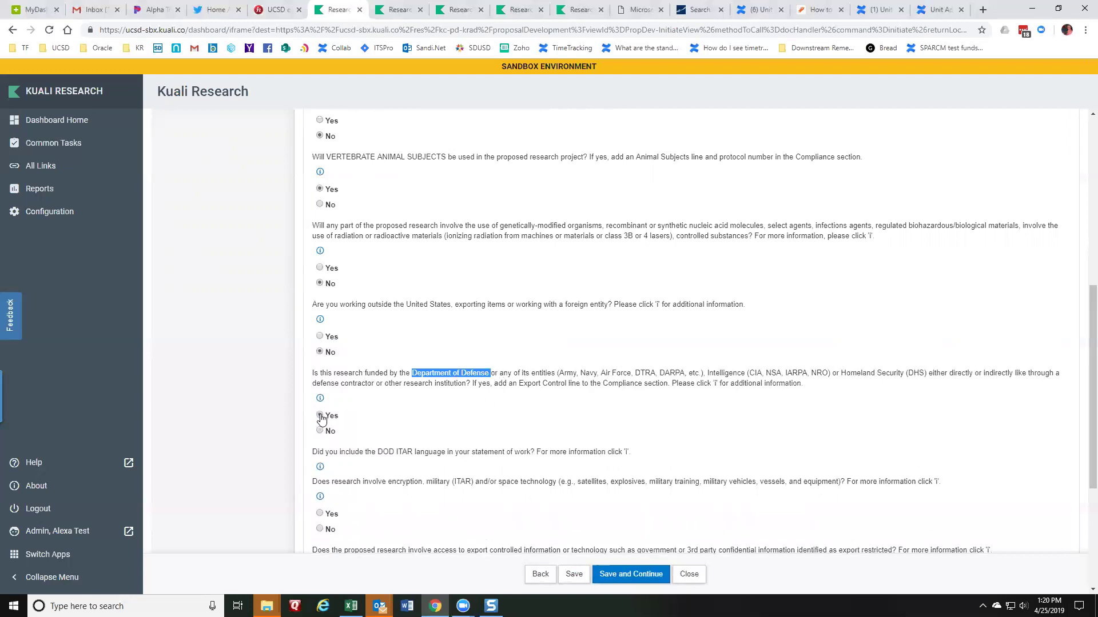
{"action": "left_click", "coordinate": [319, 431]}
Answer No to the questions on encryption or military technology, export-controlled information, sponsor restrictions and scientific diving, and save the answers.
{"action": "scroll", "coordinate": [389, 371], "scroll_direction": "down", "scroll_amount": 2}
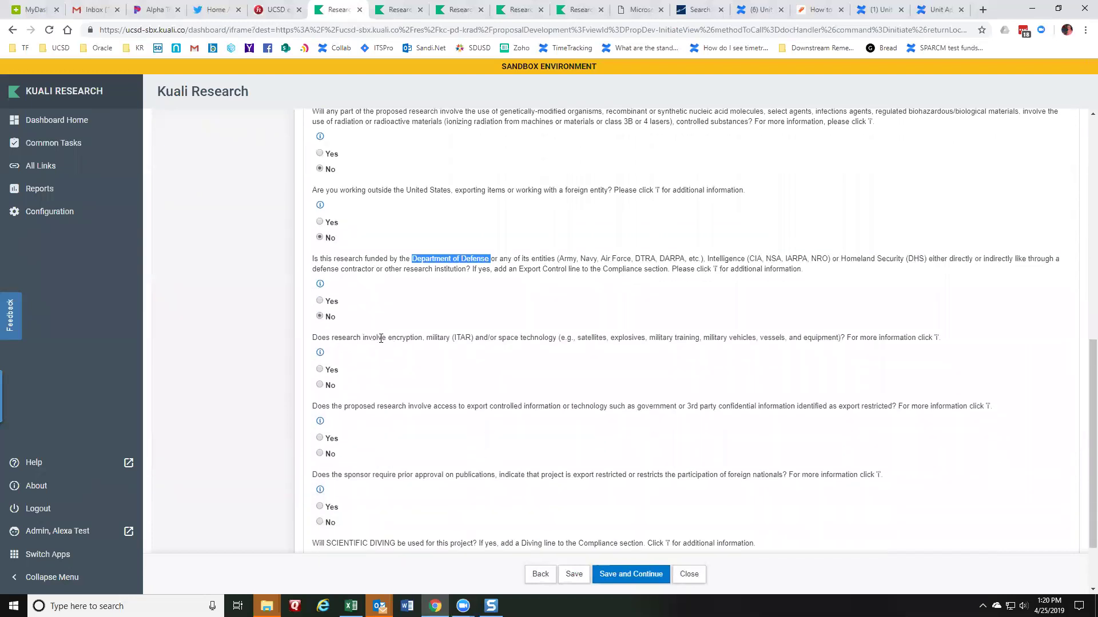
{"action": "left_click", "coordinate": [319, 386]}
{"action": "scroll", "coordinate": [321, 372], "scroll_direction": "down", "scroll_amount": 2}
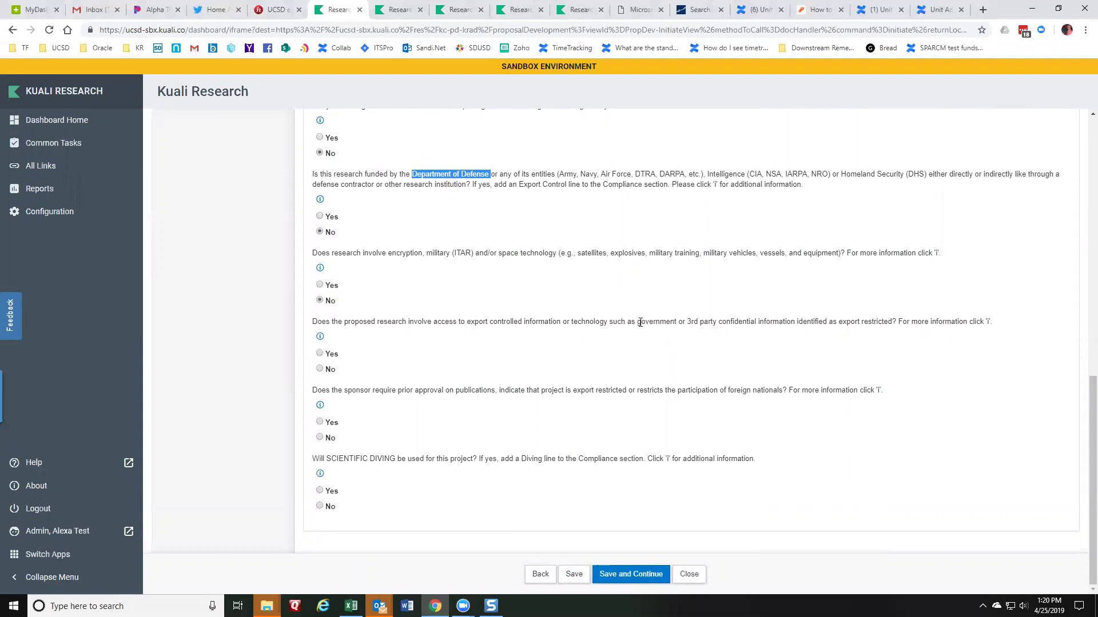
{"action": "left_click", "coordinate": [320, 369]}
{"action": "left_click_drag", "start_coordinate": [363, 392], "coordinate": [540, 393]}
{"action": "left_click", "coordinate": [319, 438]}
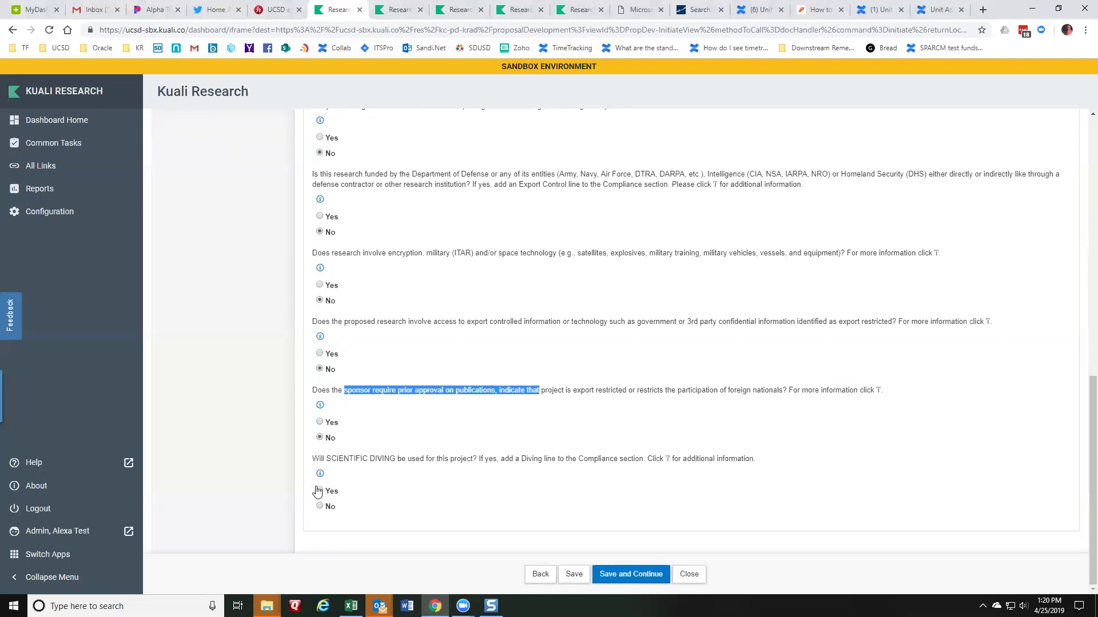
{"action": "left_click", "coordinate": [320, 507]}
{"action": "left_click", "coordinate": [629, 574]}
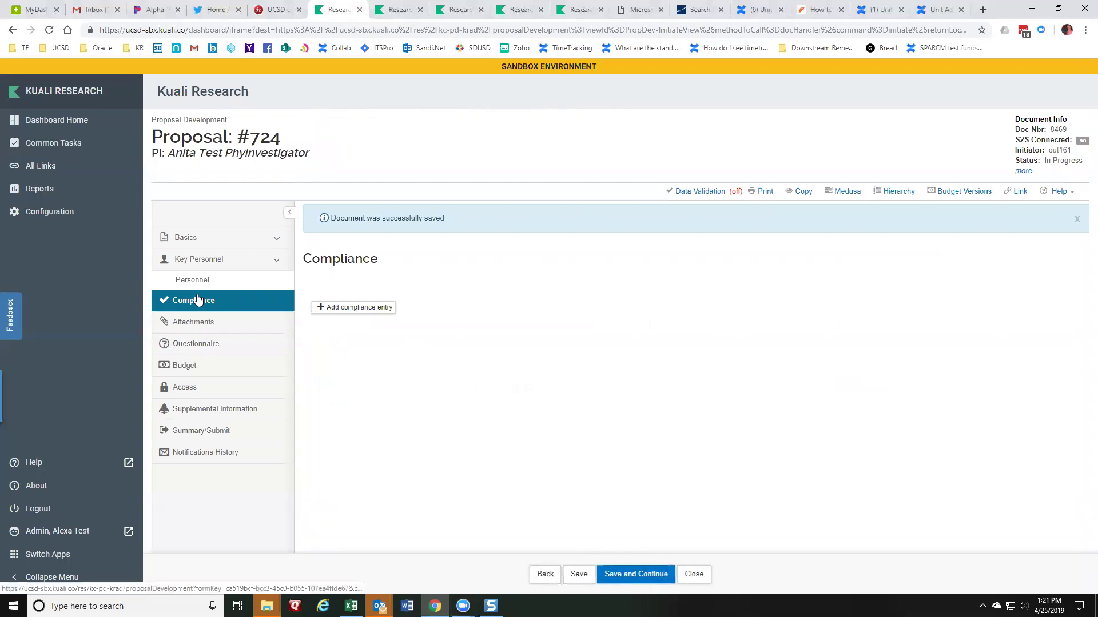
In the Space questionnaire, check the follow-up field for existing on-campus space, and answer that question No.
{"action": "left_click", "coordinate": [186, 345]}
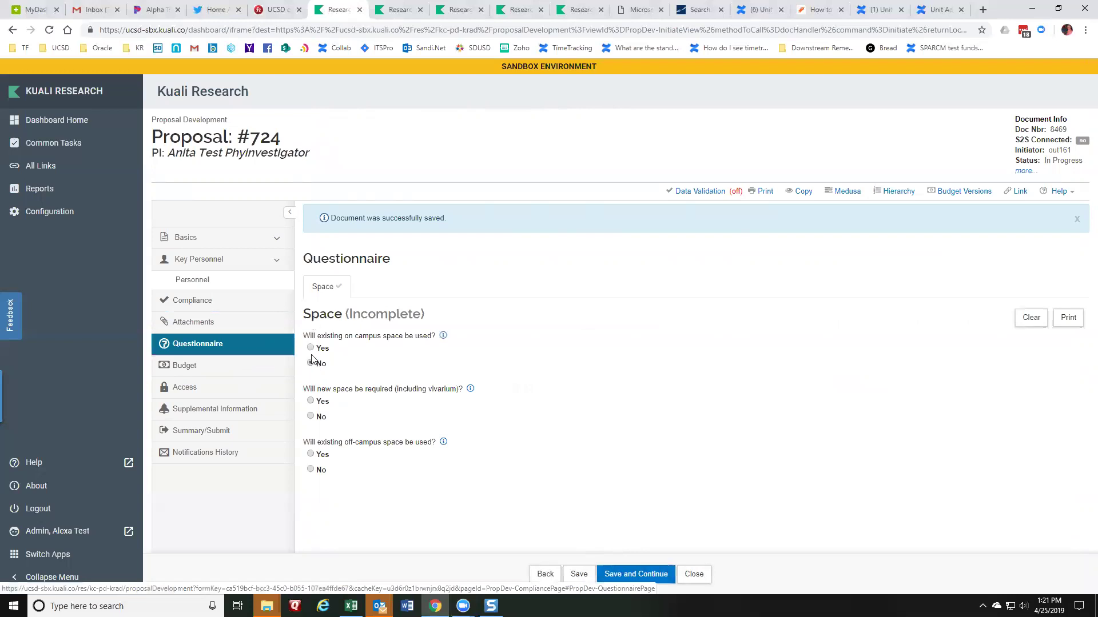
{"action": "left_click", "coordinate": [311, 349]}
{"action": "left_click", "coordinate": [310, 363]}
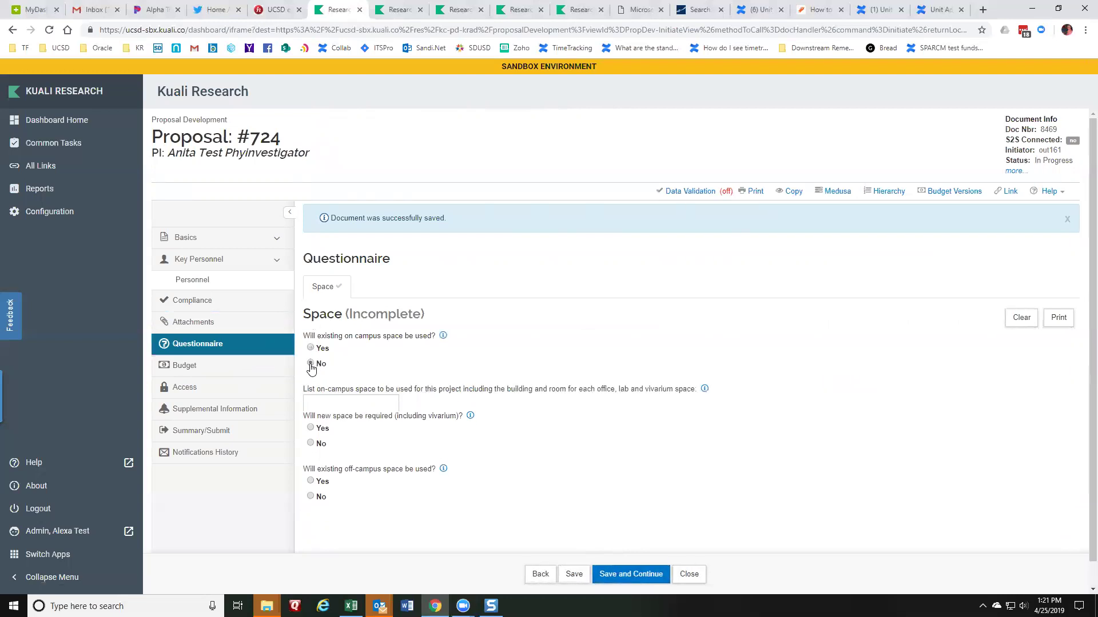
{"action": "left_click", "coordinate": [310, 349]}
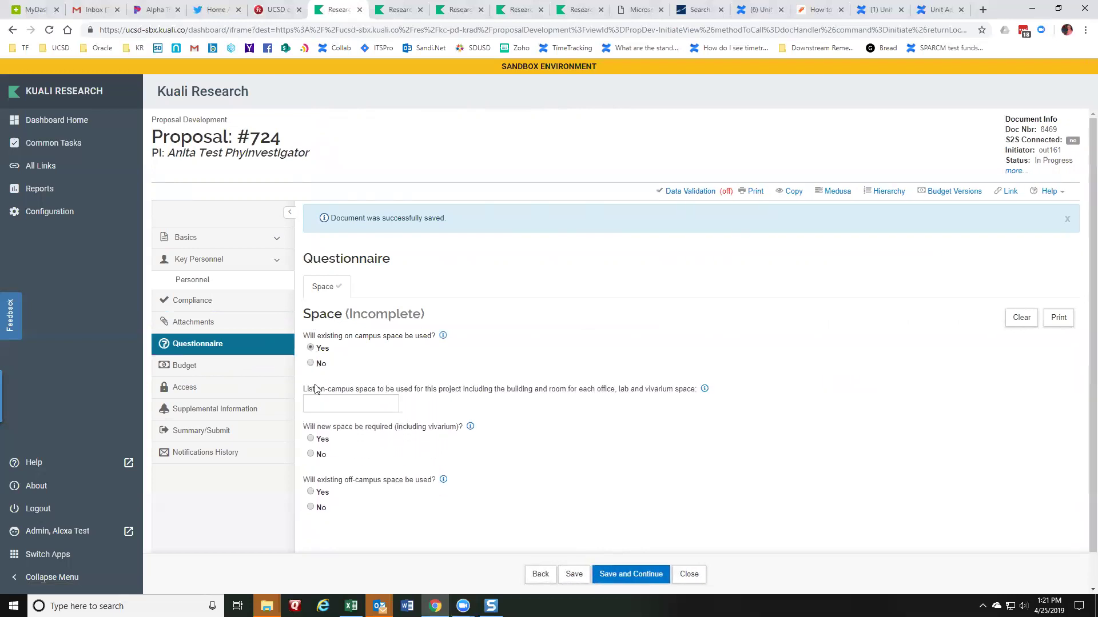
{"action": "left_click", "coordinate": [309, 364]}
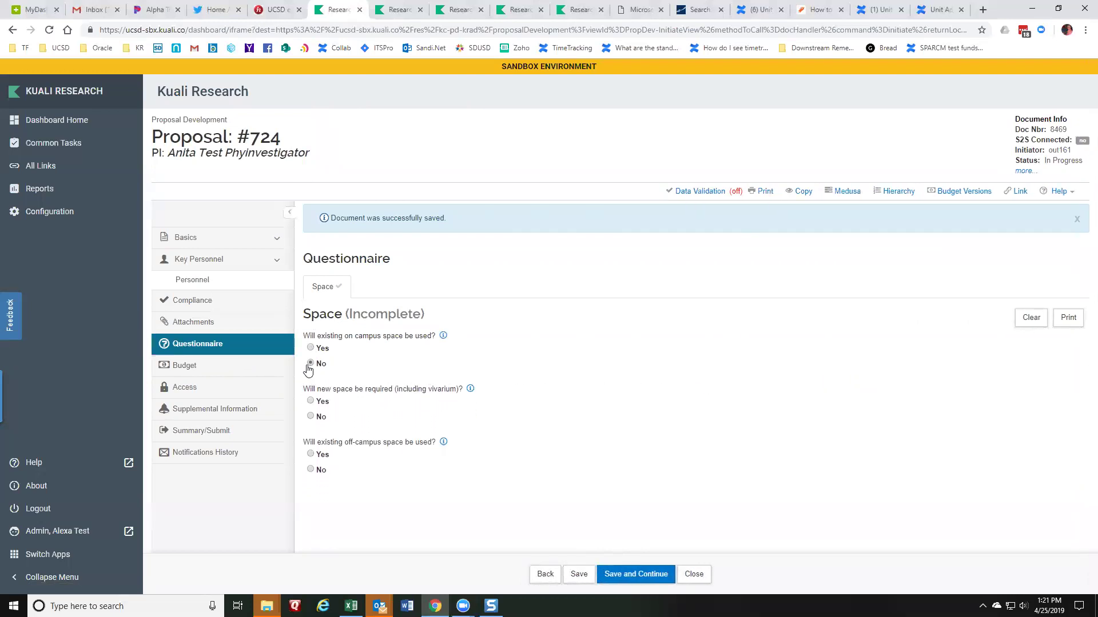
Answer Yes to requiring new space with the description "New lab", and answer No to using existing off-campus space.
{"action": "left_click", "coordinate": [309, 402]}
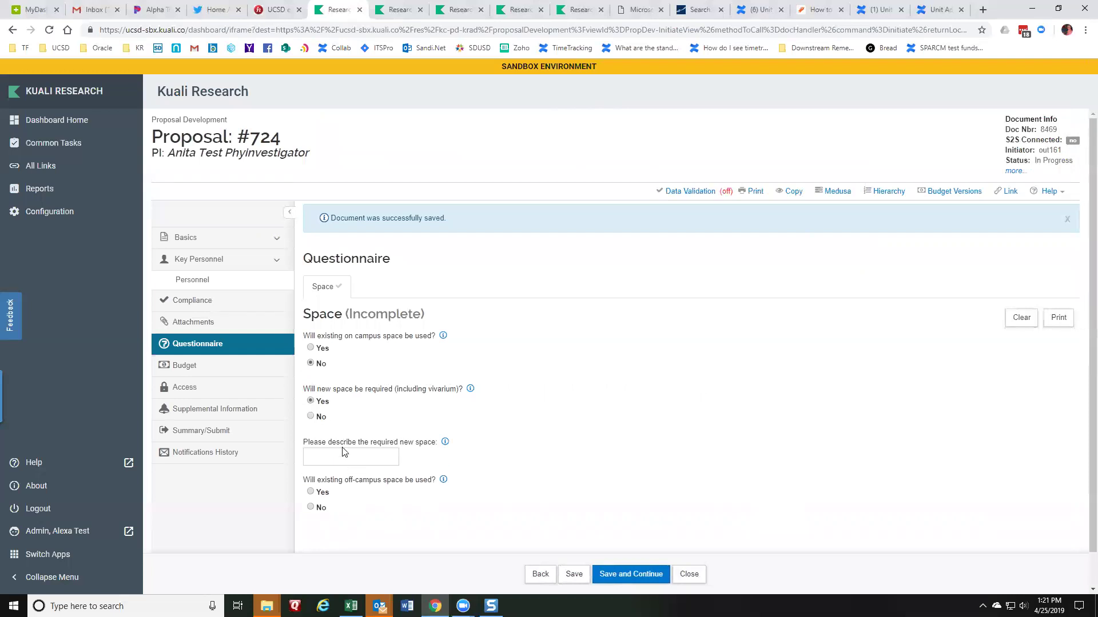
{"action": "left_click_drag", "start_coordinate": [329, 388], "coordinate": [343, 388]}
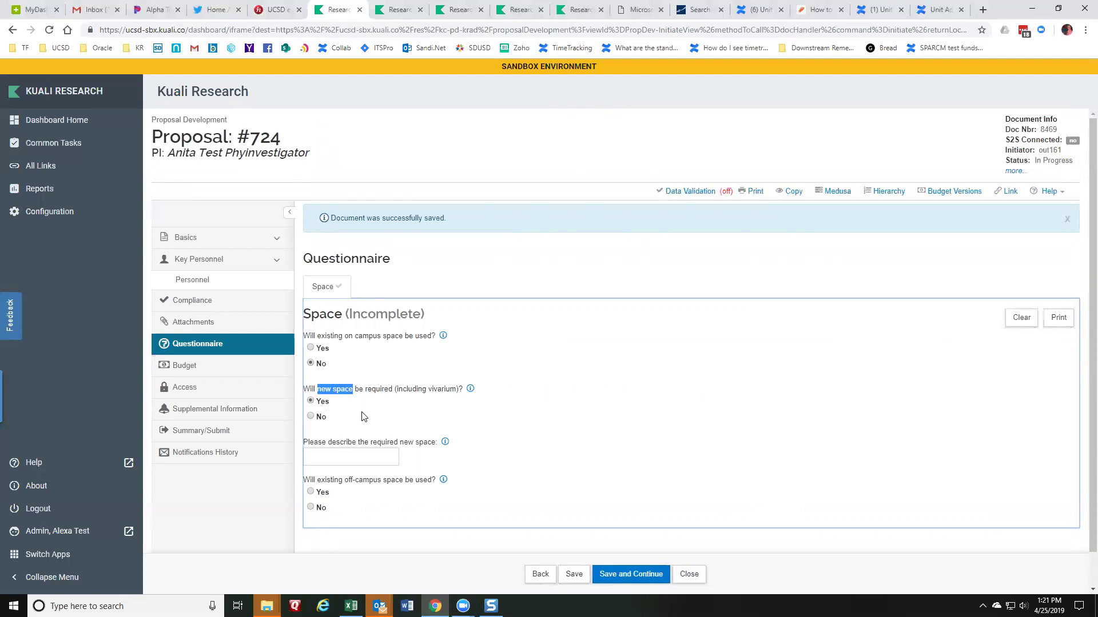
{"action": "left_click", "coordinate": [364, 457]}
{"action": "type", "text": "New lab"}
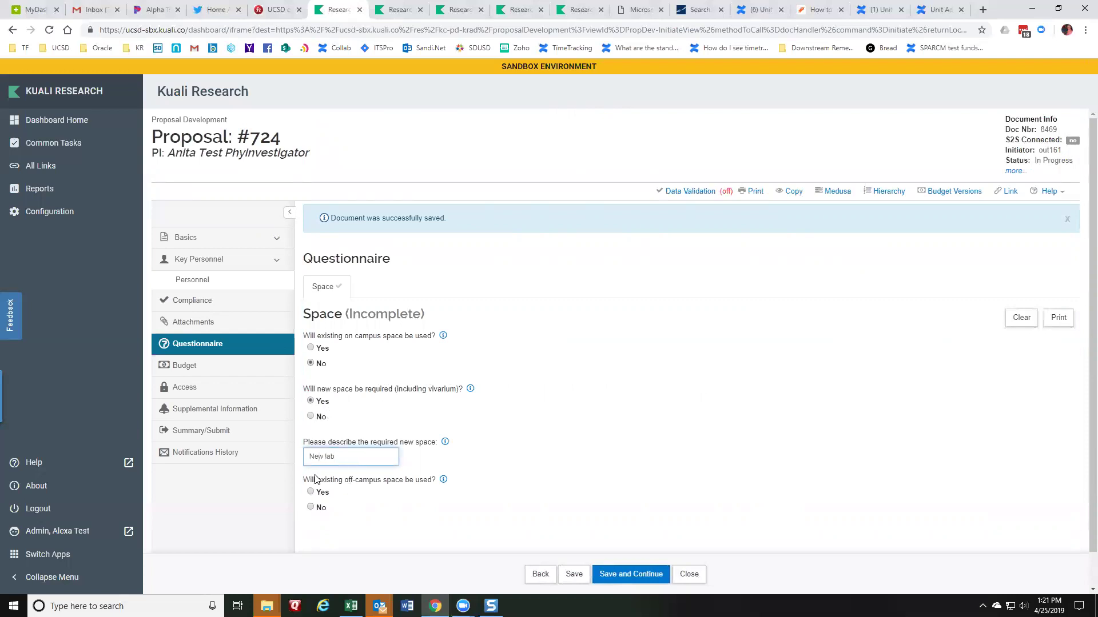
{"action": "left_click", "coordinate": [310, 508]}
Check the proposal's Budgets page, and set the COA Org Code in the supplemental finance information to the Physics entry.
{"action": "left_click", "coordinate": [187, 366]}
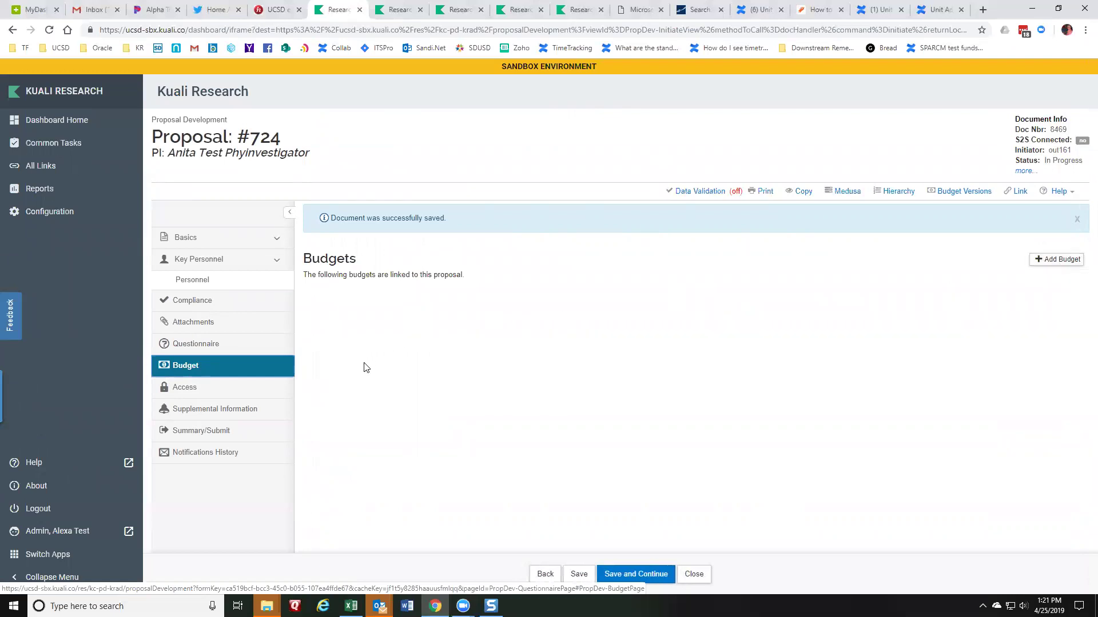
{"action": "left_click", "coordinate": [185, 410]}
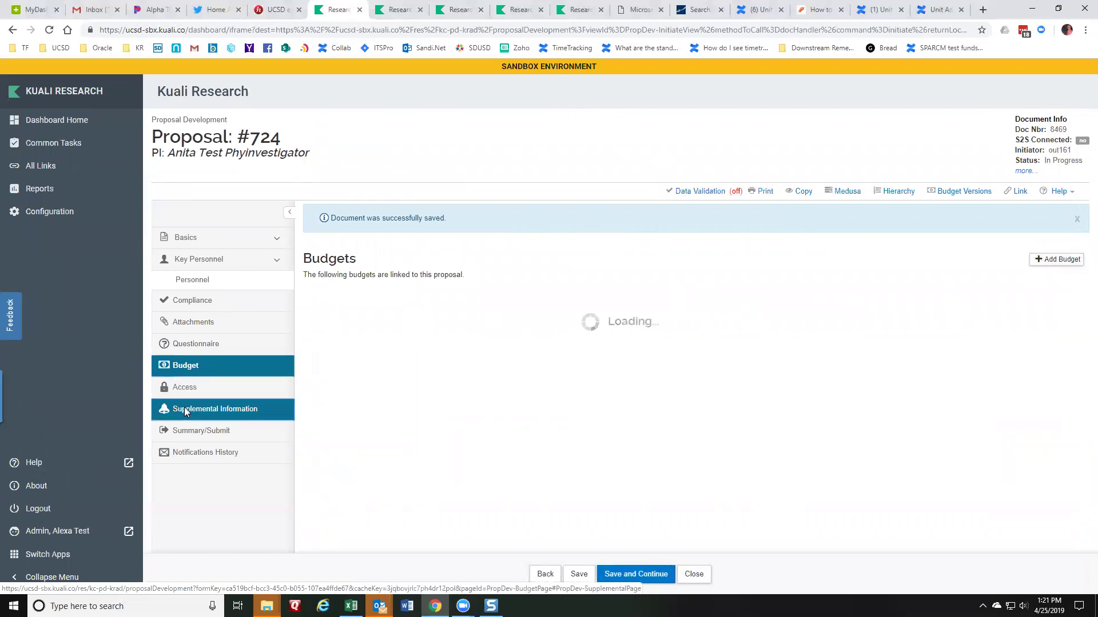
{"action": "left_click_drag", "start_coordinate": [303, 330], "coordinate": [362, 330]}
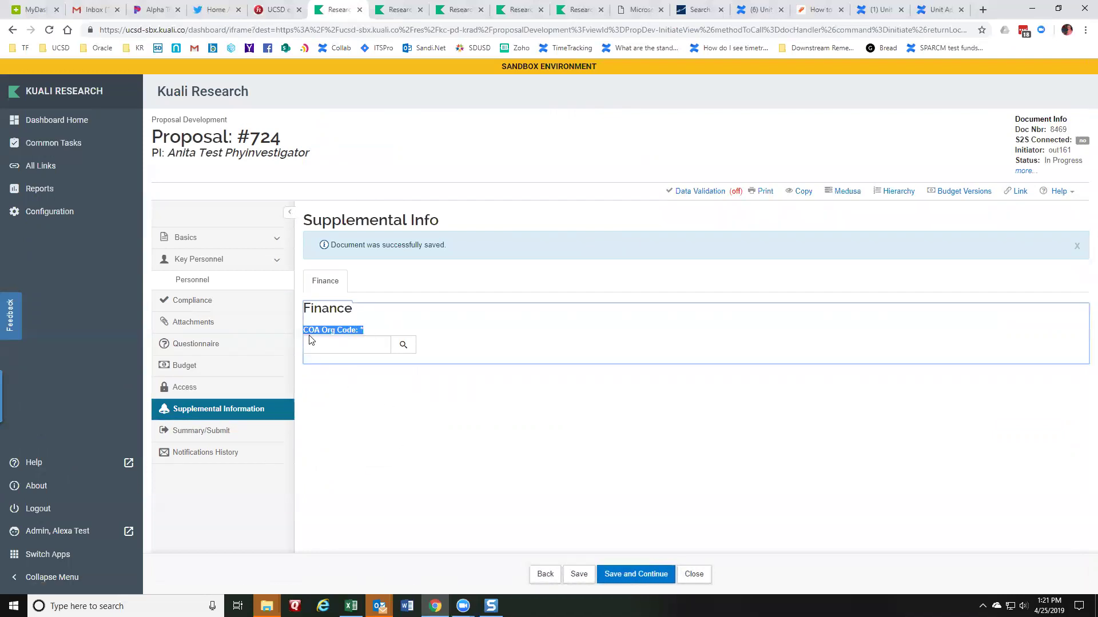
{"action": "left_click", "coordinate": [403, 344]}
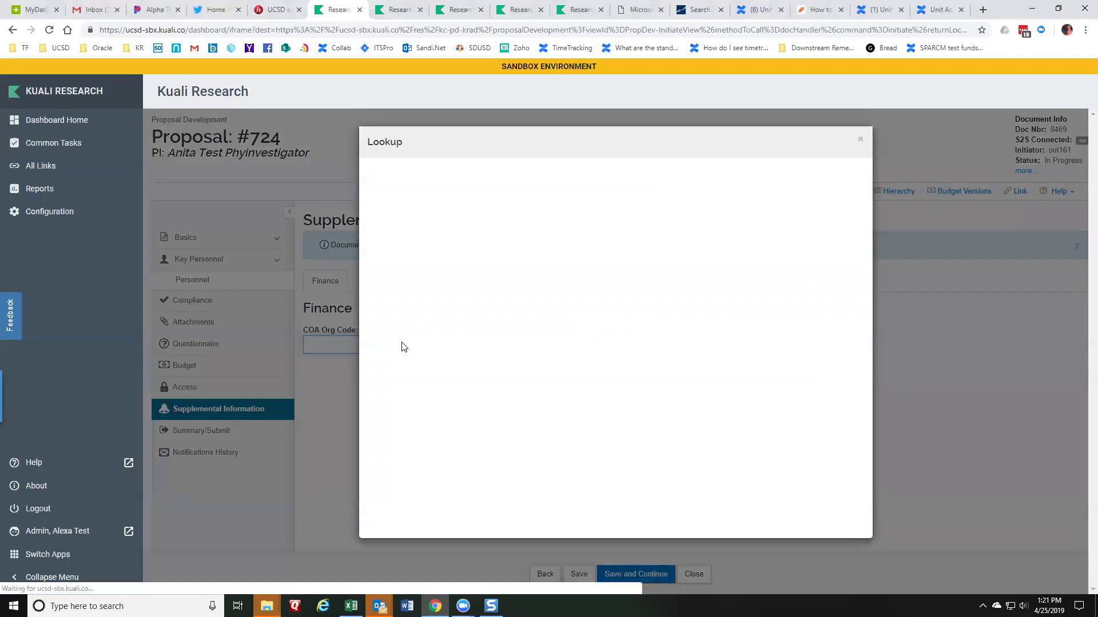
{"action": "left_click", "coordinate": [664, 512]}
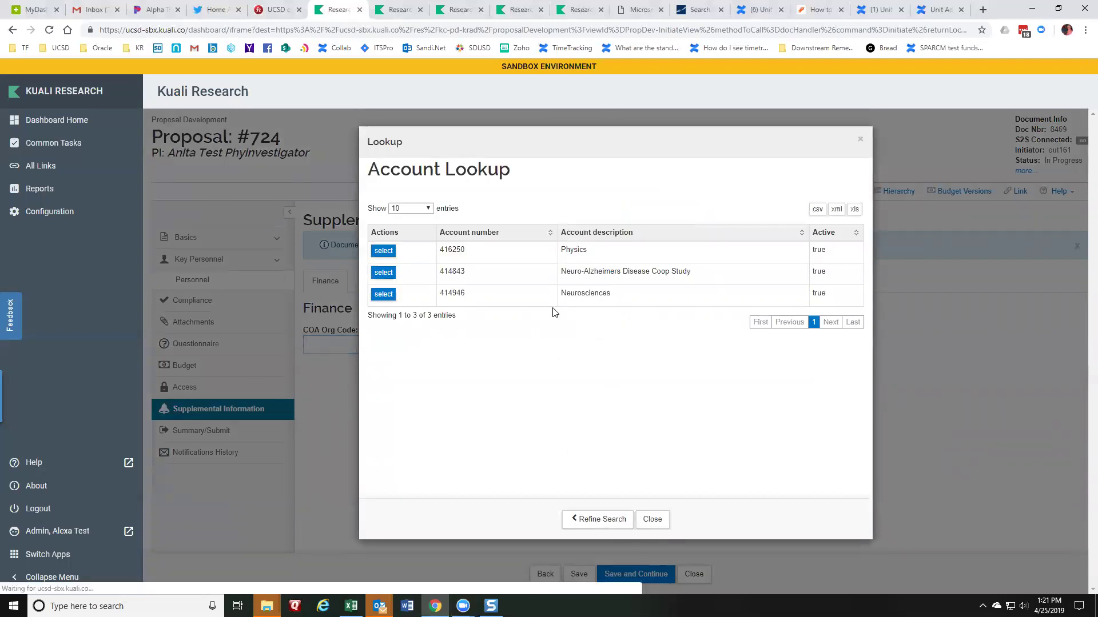
{"action": "left_click_drag", "start_coordinate": [428, 250], "coordinate": [466, 250]}
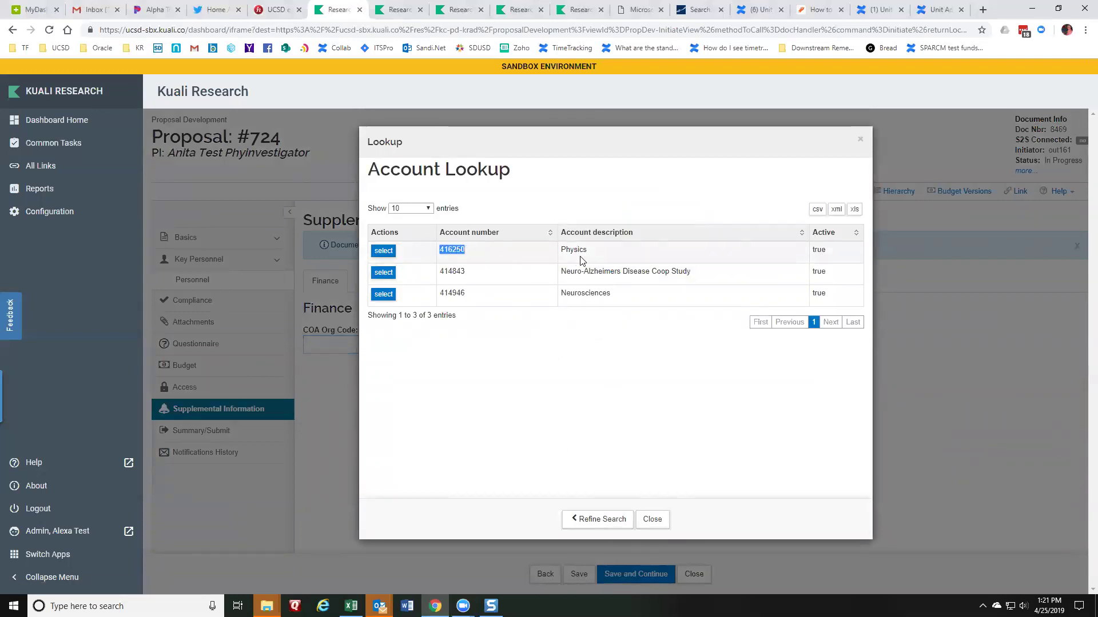
{"action": "left_click", "coordinate": [383, 252]}
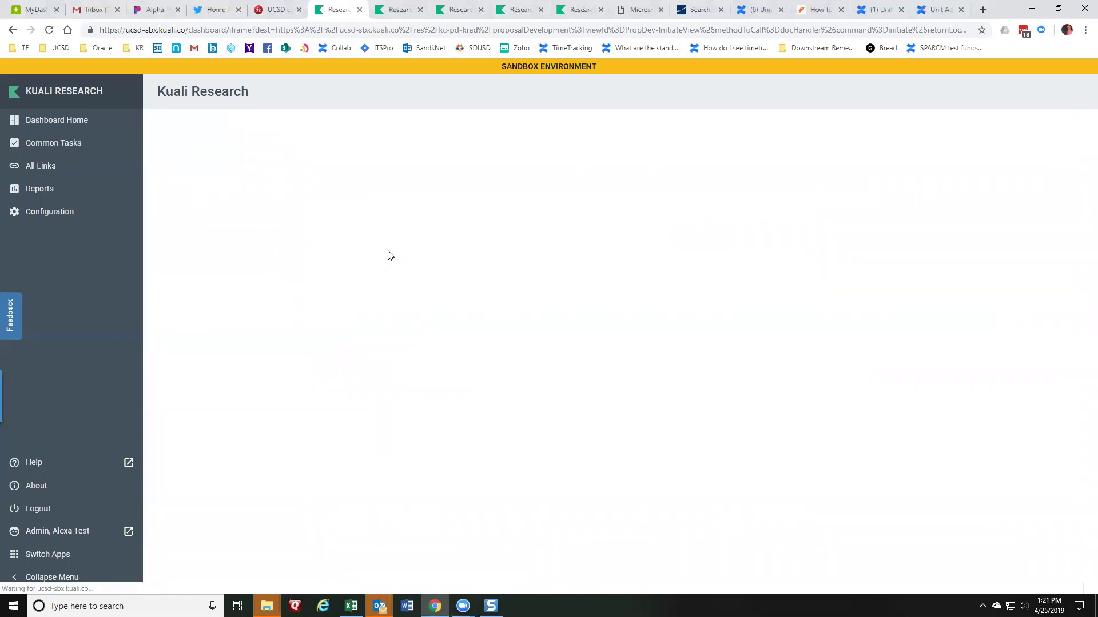
Review the proposal summary and try to submit the proposal for review.
{"action": "left_click", "coordinate": [218, 415]}
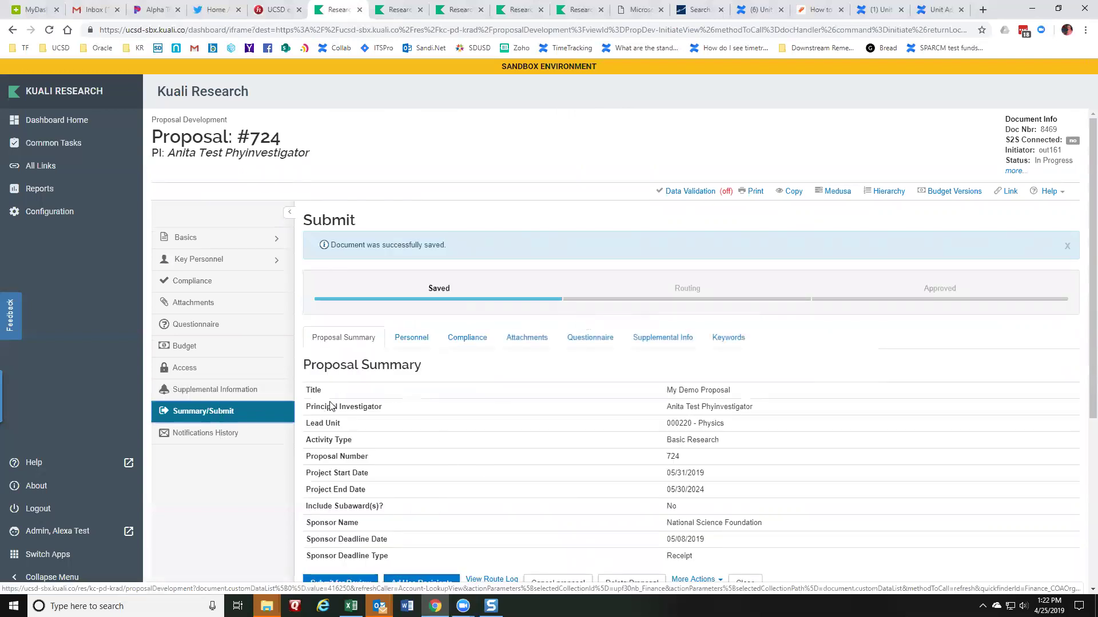
{"action": "scroll", "coordinate": [603, 323], "scroll_direction": "down", "scroll_amount": 1}
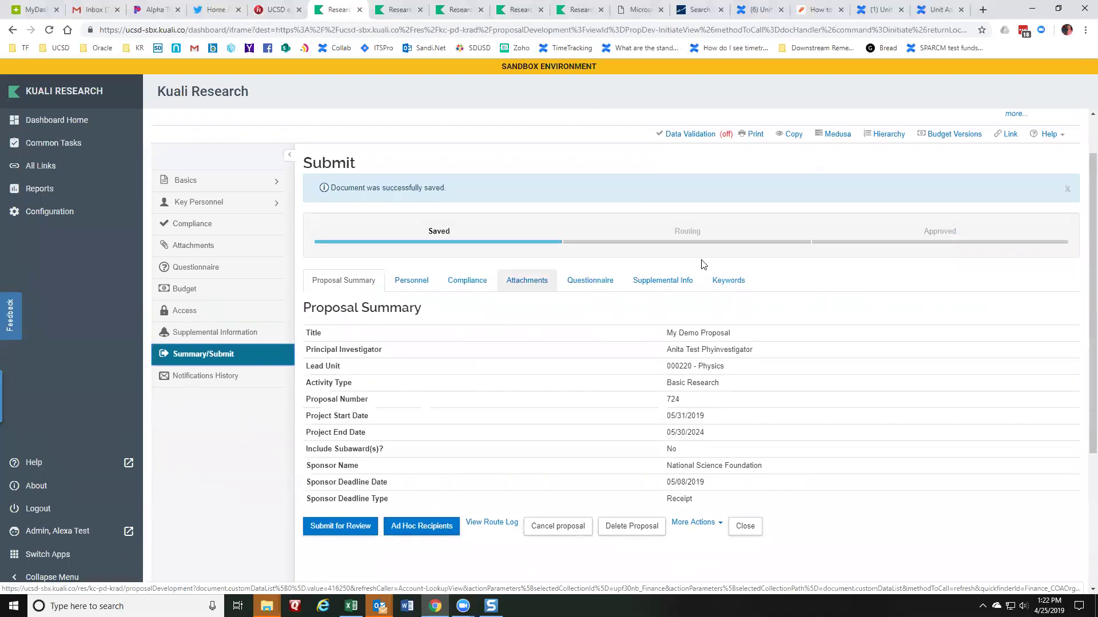
{"action": "left_click", "coordinate": [341, 528]}
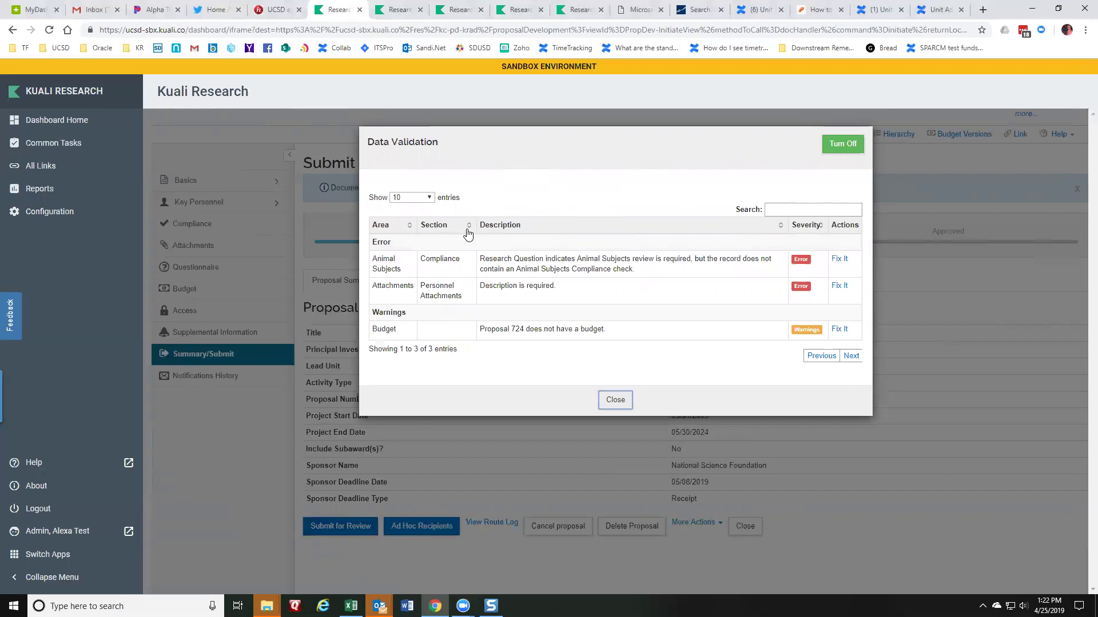
Read the area, section and description of the Animal Subjects error in the data validation results.
{"action": "left_click_drag", "start_coordinate": [373, 258], "coordinate": [392, 267]}
{"action": "double_click", "coordinate": [443, 261]}
{"action": "left_click_drag", "start_coordinate": [485, 258], "coordinate": [647, 273]}
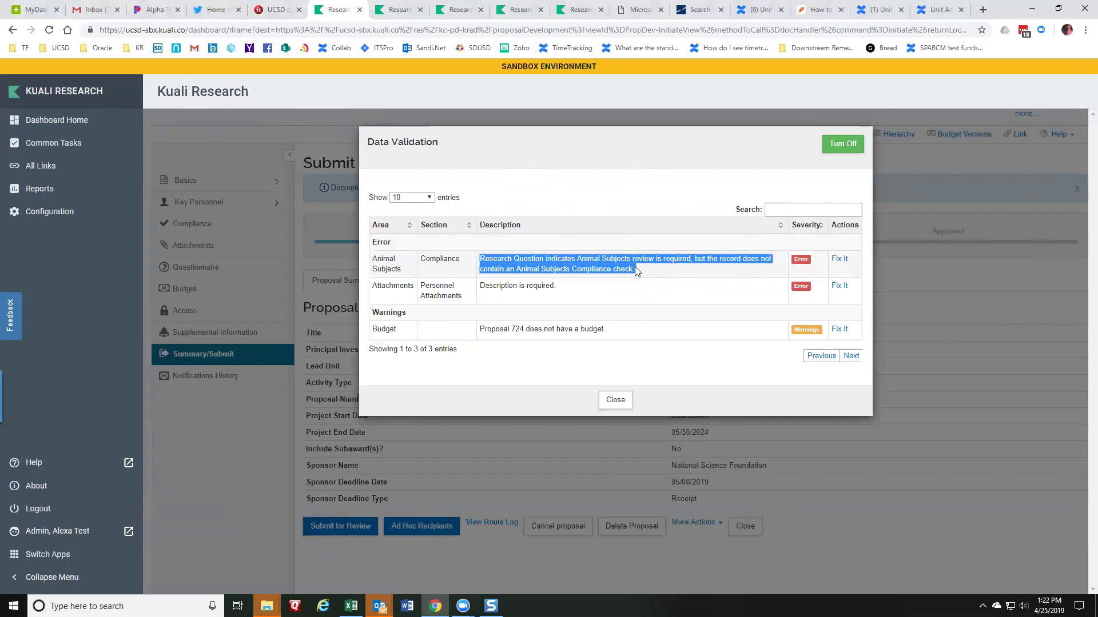
Go to the fix for the Animal Subjects error and add a compliance entry of type Animal Usage with approval status Pending.
{"action": "left_click_drag", "start_coordinate": [517, 269], "coordinate": [621, 268]}
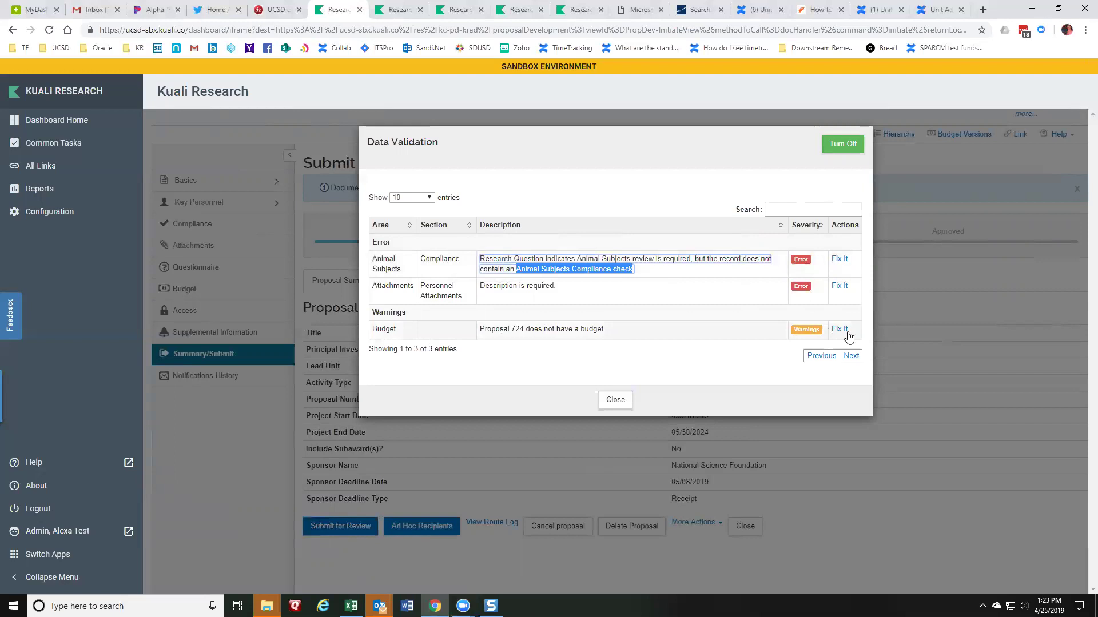
{"action": "left_click", "coordinate": [837, 261]}
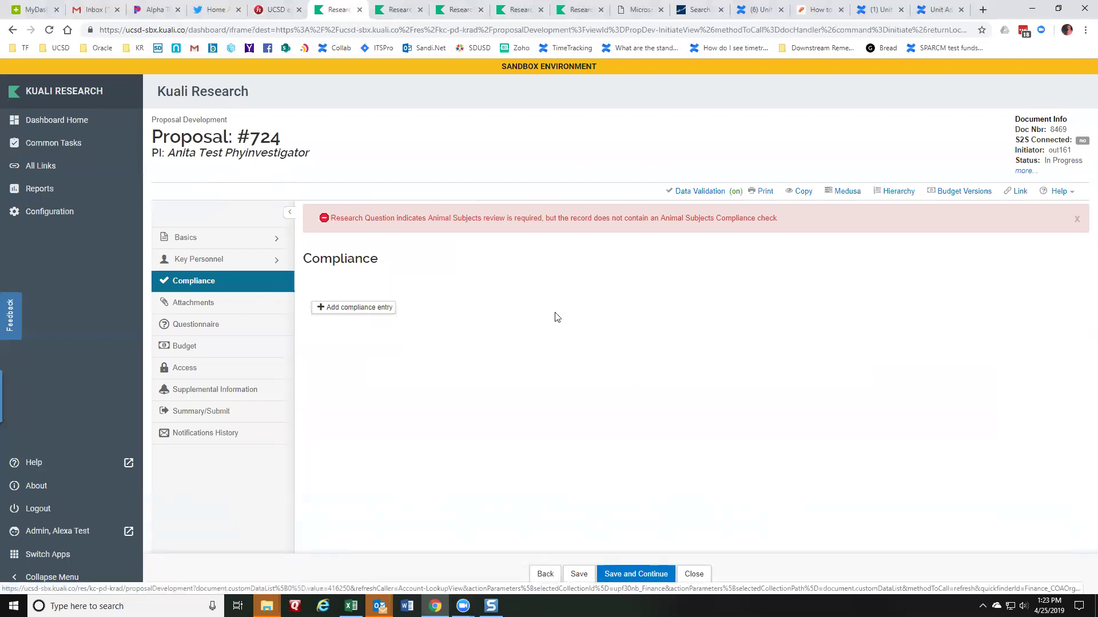
{"action": "left_click_drag", "start_coordinate": [427, 220], "coordinate": [508, 222]}
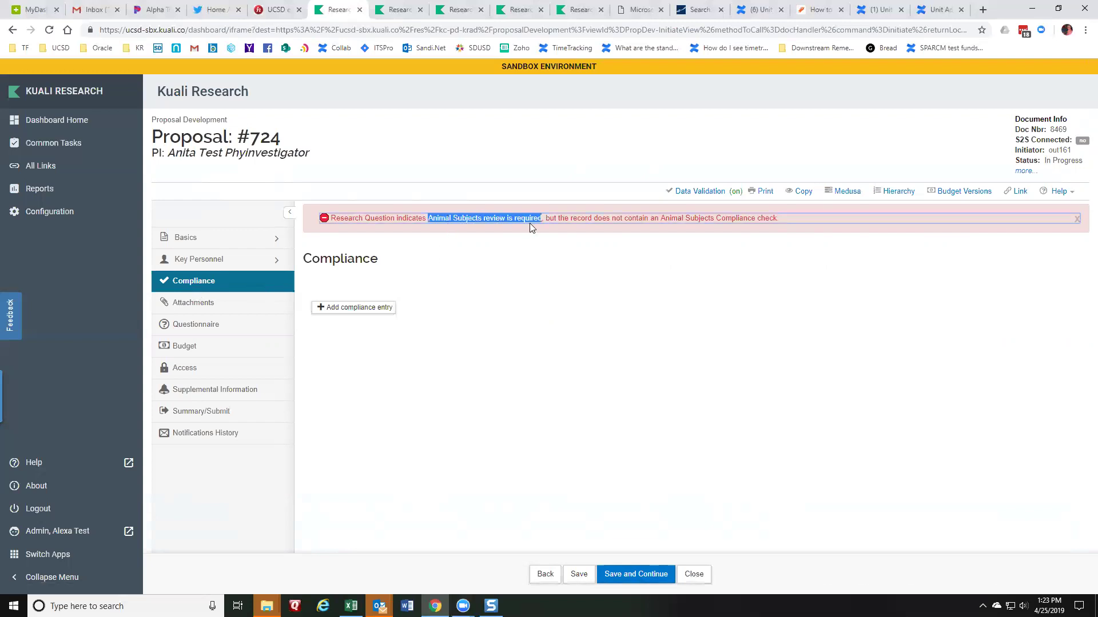
{"action": "left_click", "coordinate": [376, 310]}
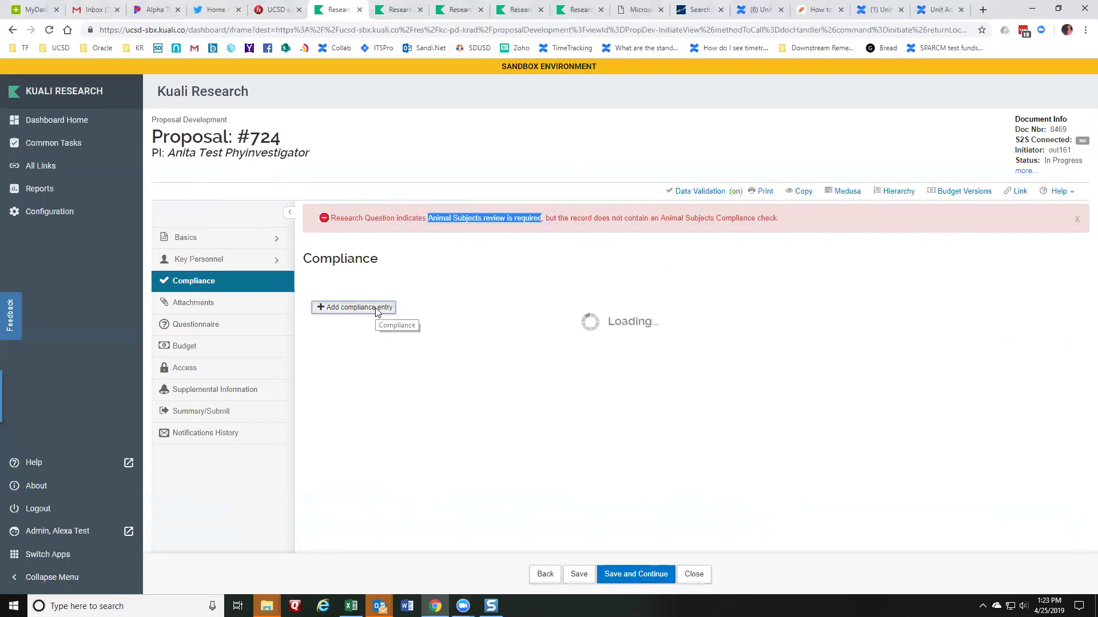
{"action": "left_click", "coordinate": [576, 173]}
{"action": "left_click", "coordinate": [569, 213]}
{"action": "left_click", "coordinate": [564, 199]}
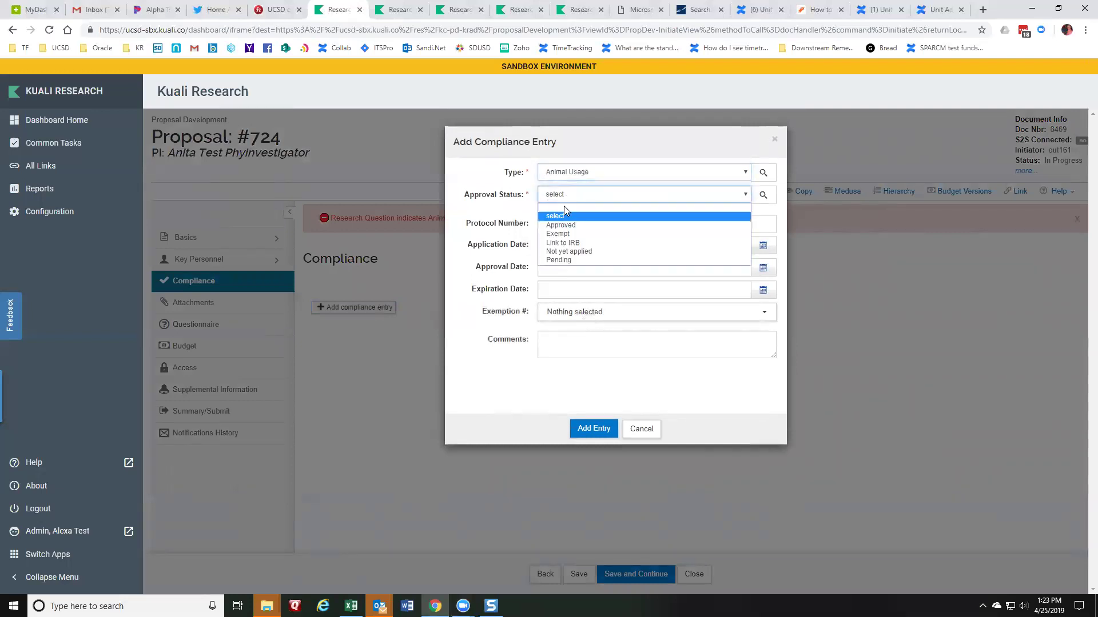
{"action": "left_click", "coordinate": [575, 262]}
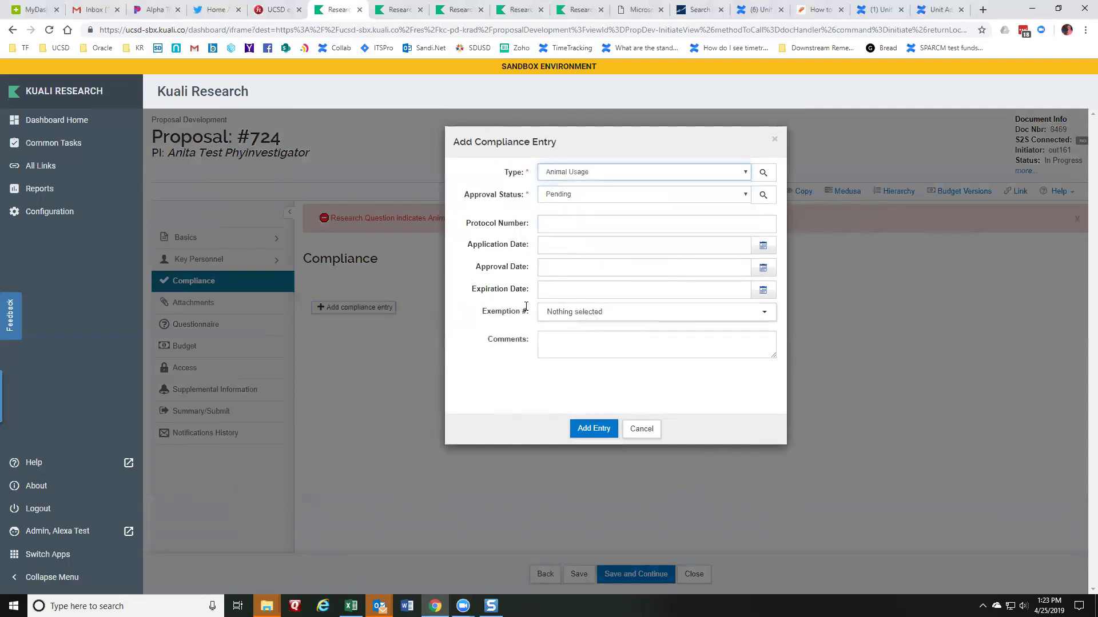
{"action": "left_click", "coordinate": [592, 434]}
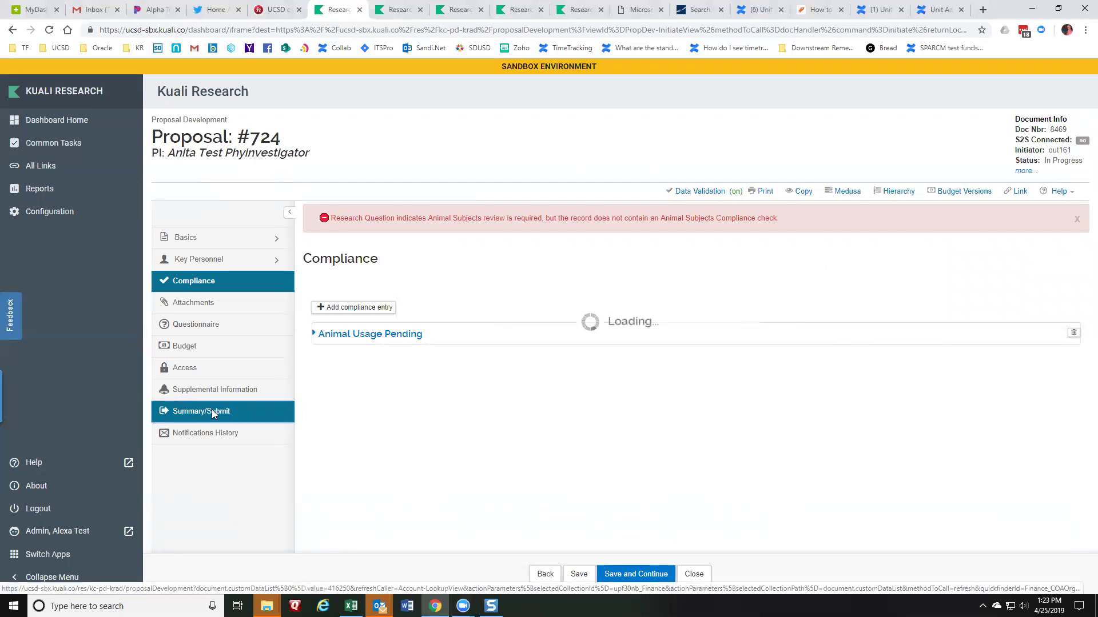
Examine the personnel attachment error in the proposal's submission summary.
{"action": "scroll", "coordinate": [486, 411], "scroll_direction": "down", "scroll_amount": 2}
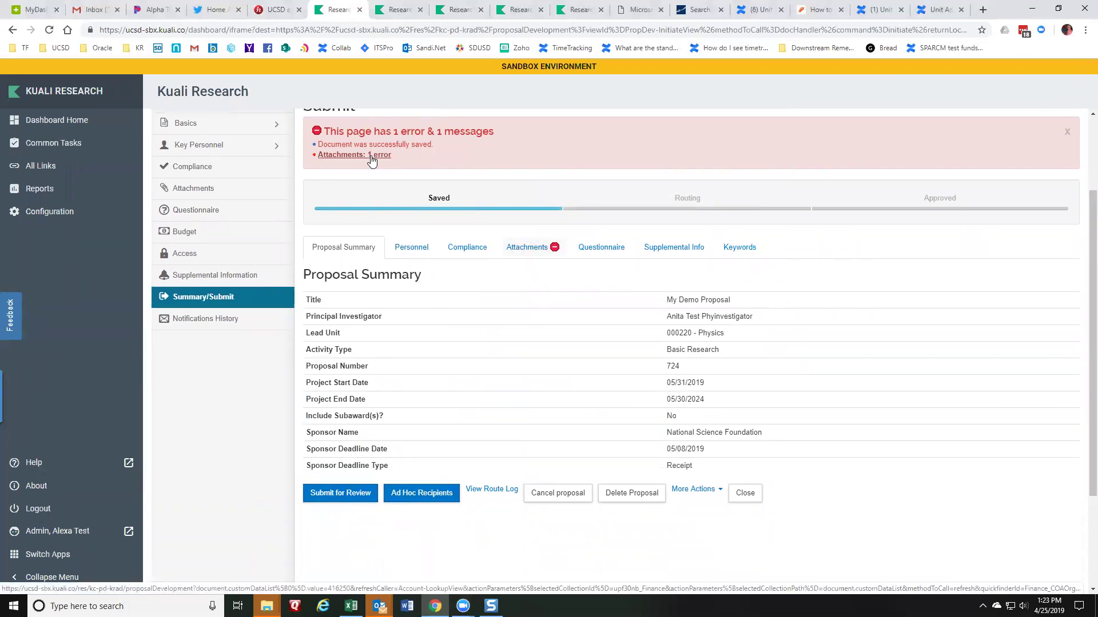
{"action": "left_click", "coordinate": [527, 247]}
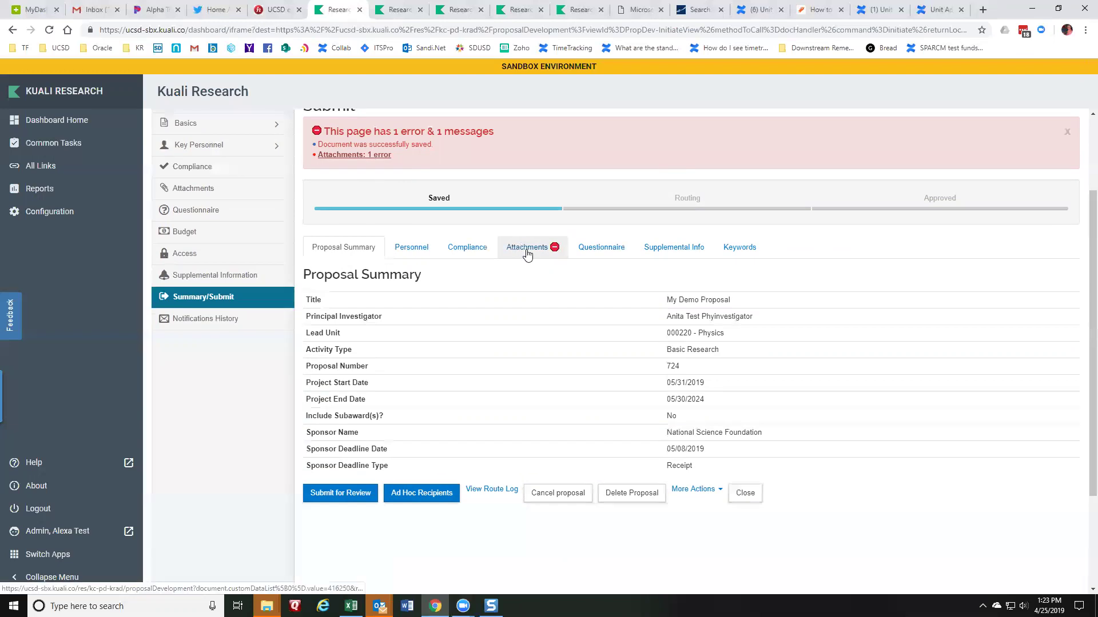
{"action": "left_click", "coordinate": [400, 342]}
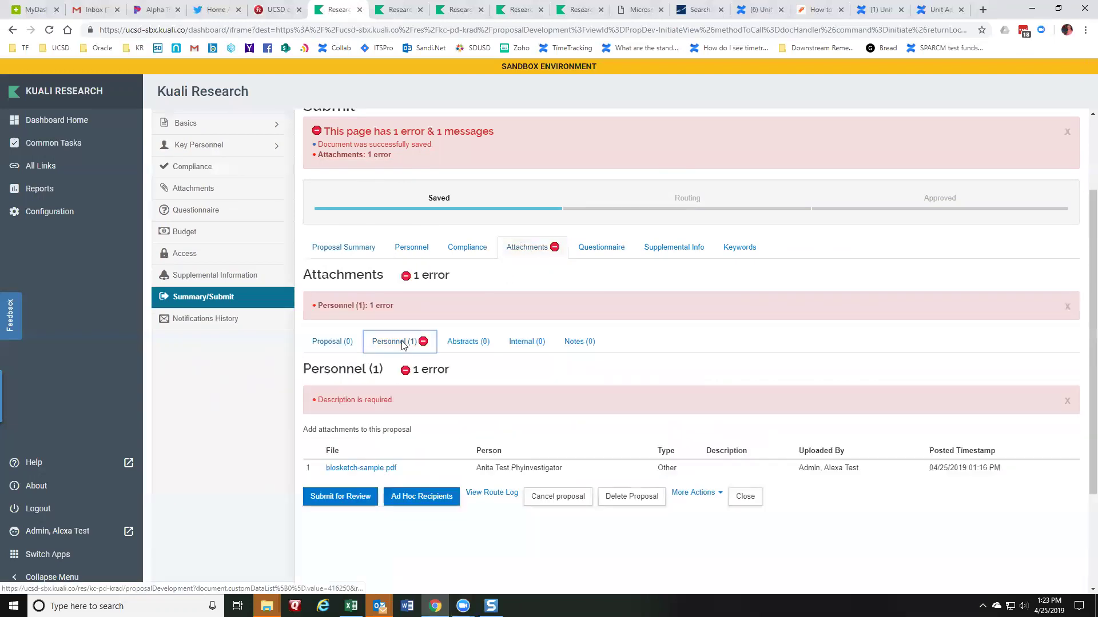
{"action": "left_click_drag", "start_coordinate": [314, 400], "coordinate": [415, 398]}
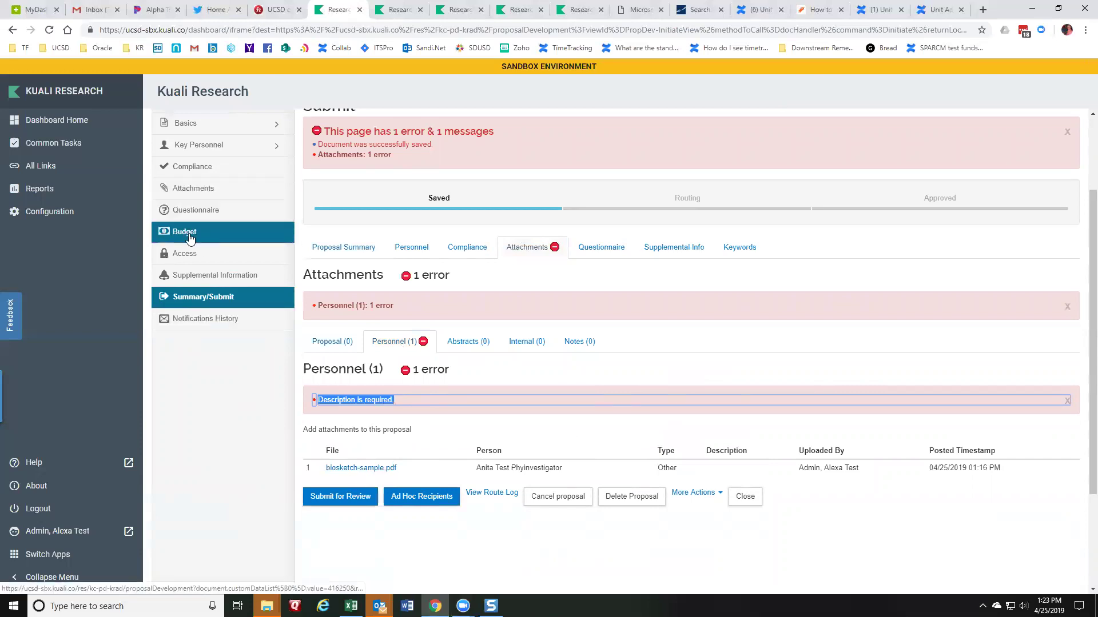
Set the type of the personnel attachment biosketch-sample.pdf to Biosketch, describe it as the investigator's biosketch, and save the attachments.
{"action": "left_click", "coordinate": [187, 191]}
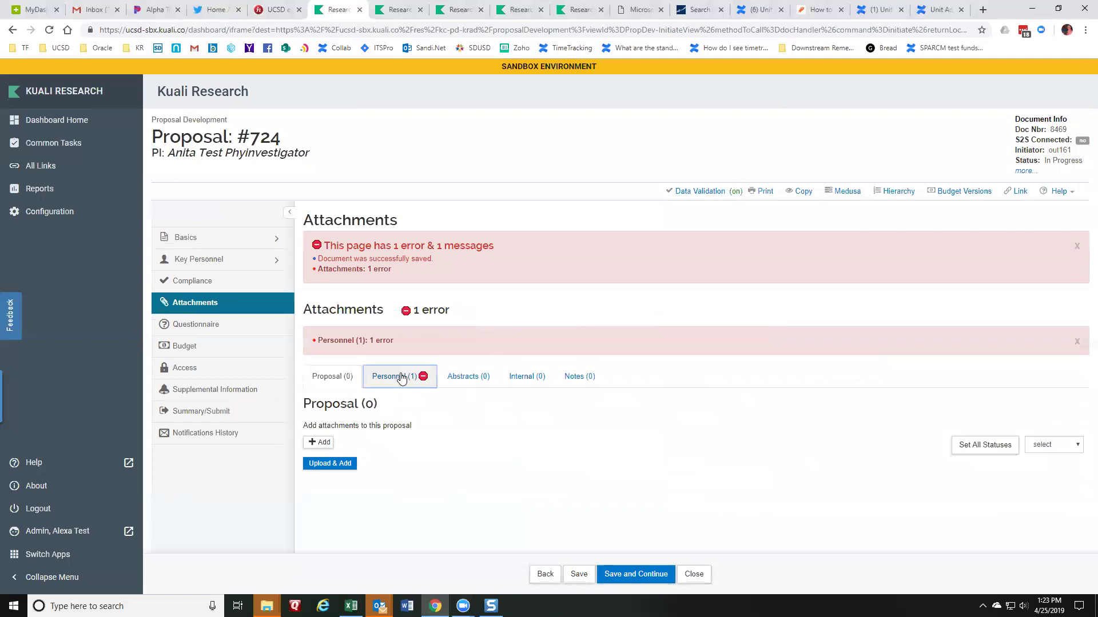
{"action": "left_click", "coordinate": [394, 376]}
{"action": "left_click", "coordinate": [596, 537]}
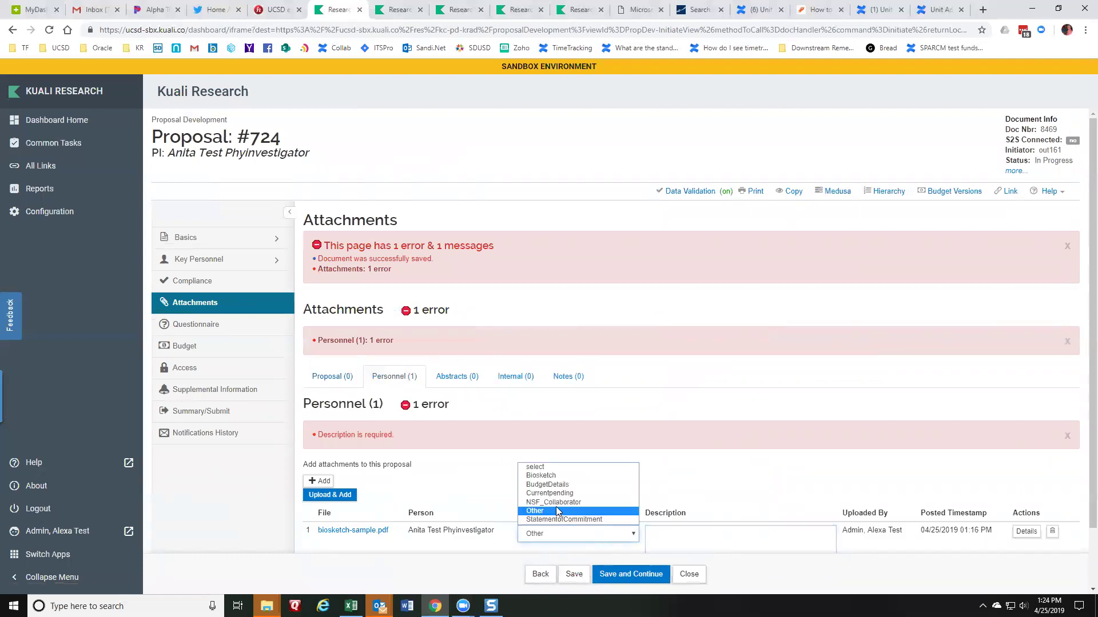
{"action": "left_click", "coordinate": [535, 483]}
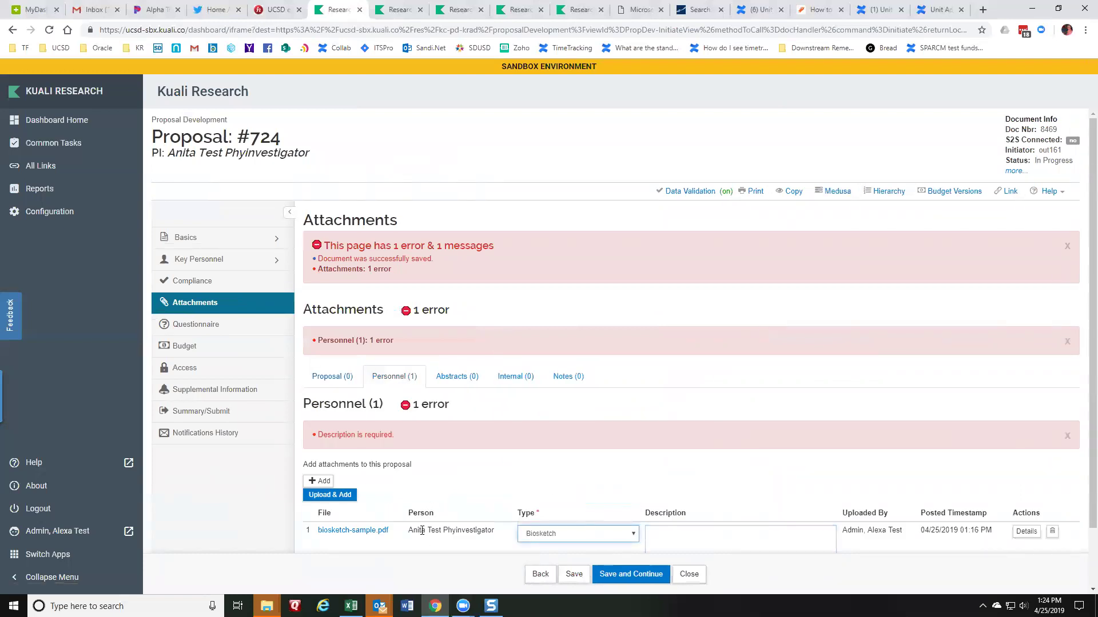
{"action": "left_click", "coordinate": [685, 540]}
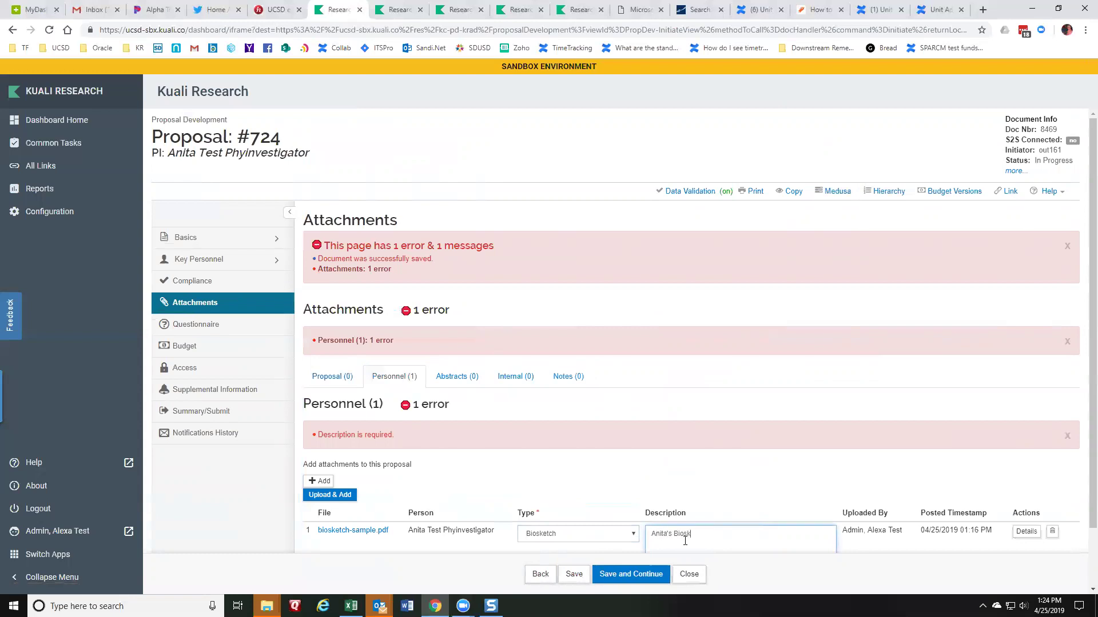
{"action": "left_click", "coordinate": [599, 578]}
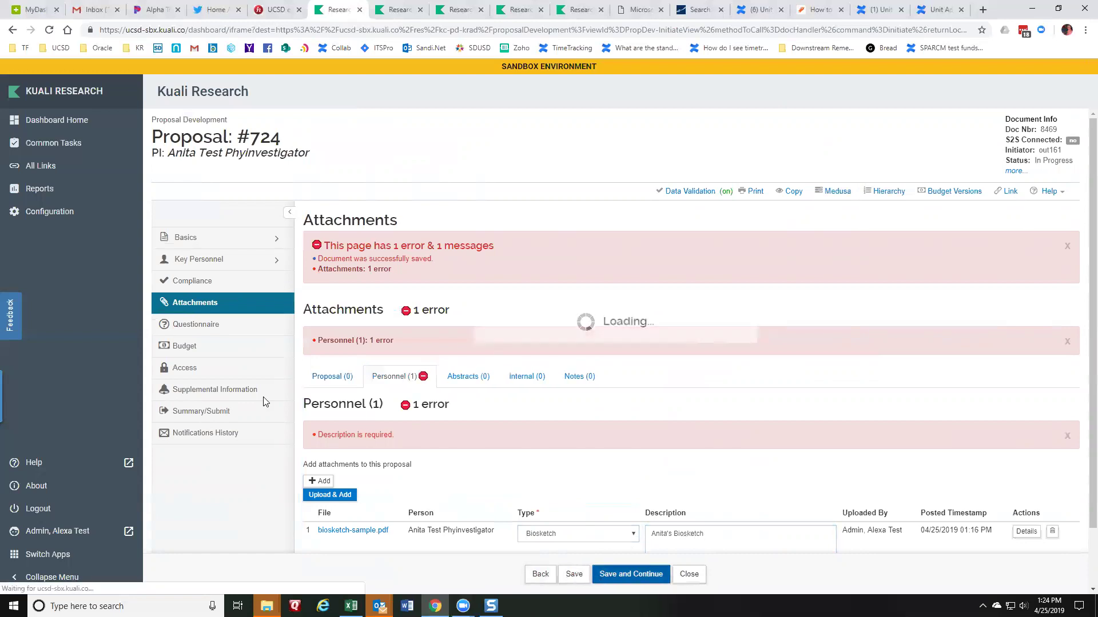
Submit the proposal for review, accepting the missing-budget warning.
{"action": "left_click", "coordinate": [198, 413]}
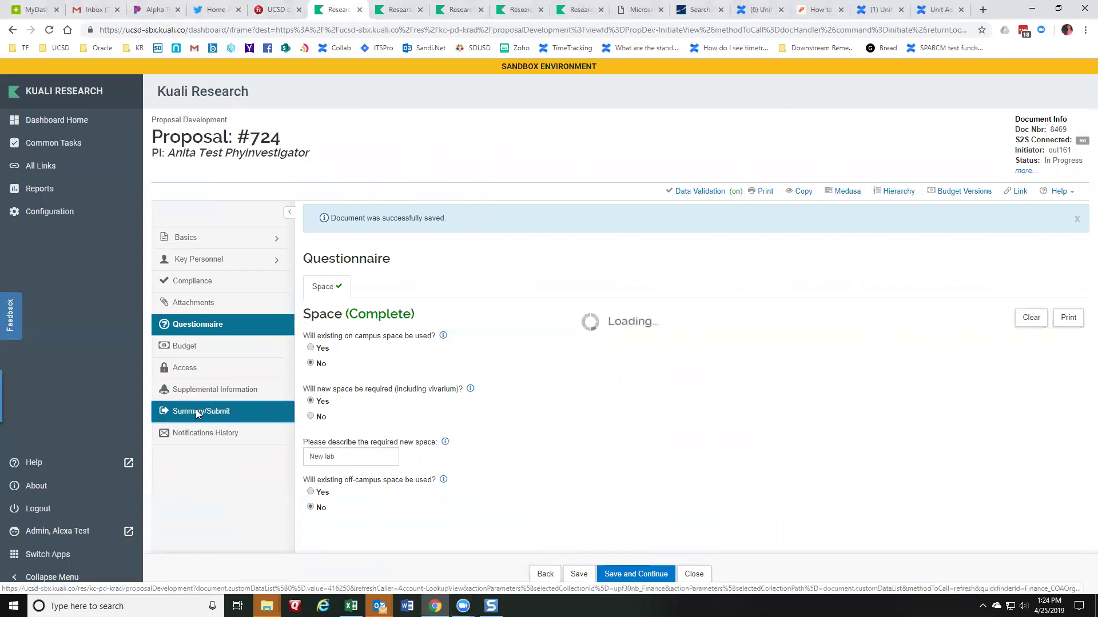
{"action": "left_click", "coordinate": [332, 359]}
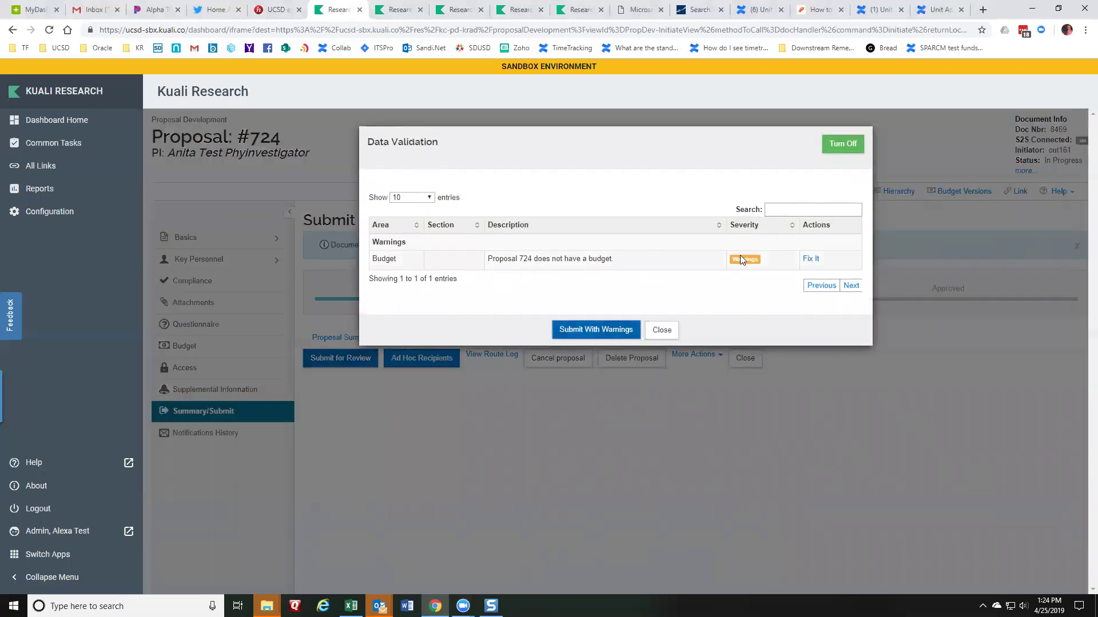
{"action": "left_click", "coordinate": [580, 331]}
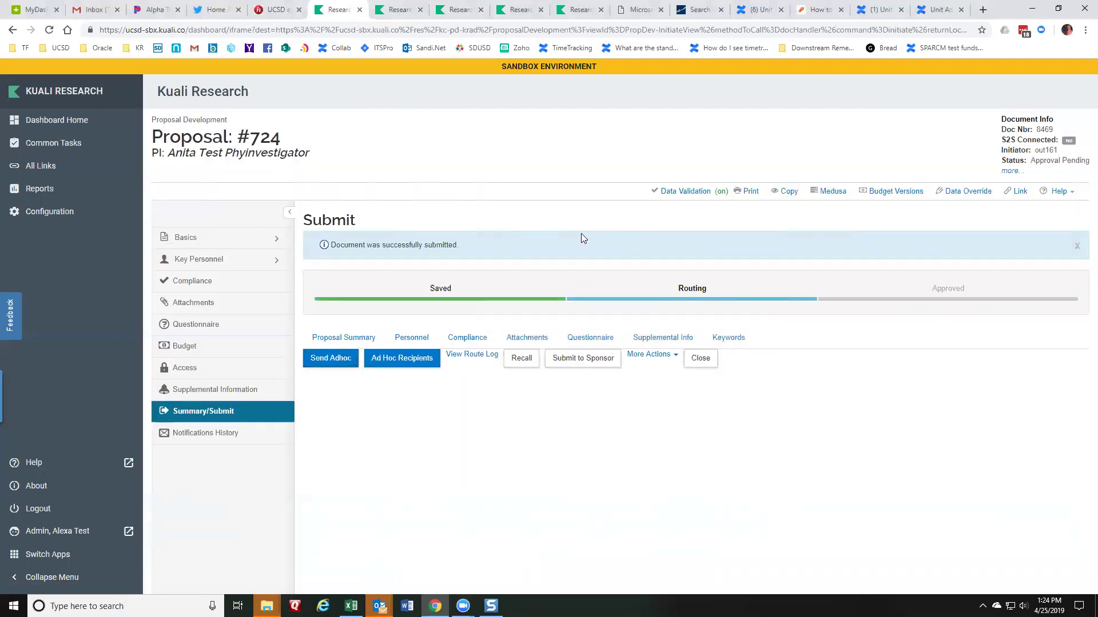
Check the submitted proposal's routing progress and document status, and close the proposal.
{"action": "double_click", "coordinate": [438, 288]}
{"action": "left_click_drag", "start_coordinate": [1030, 160], "coordinate": [1088, 161]}
{"action": "left_click", "coordinate": [704, 364]}
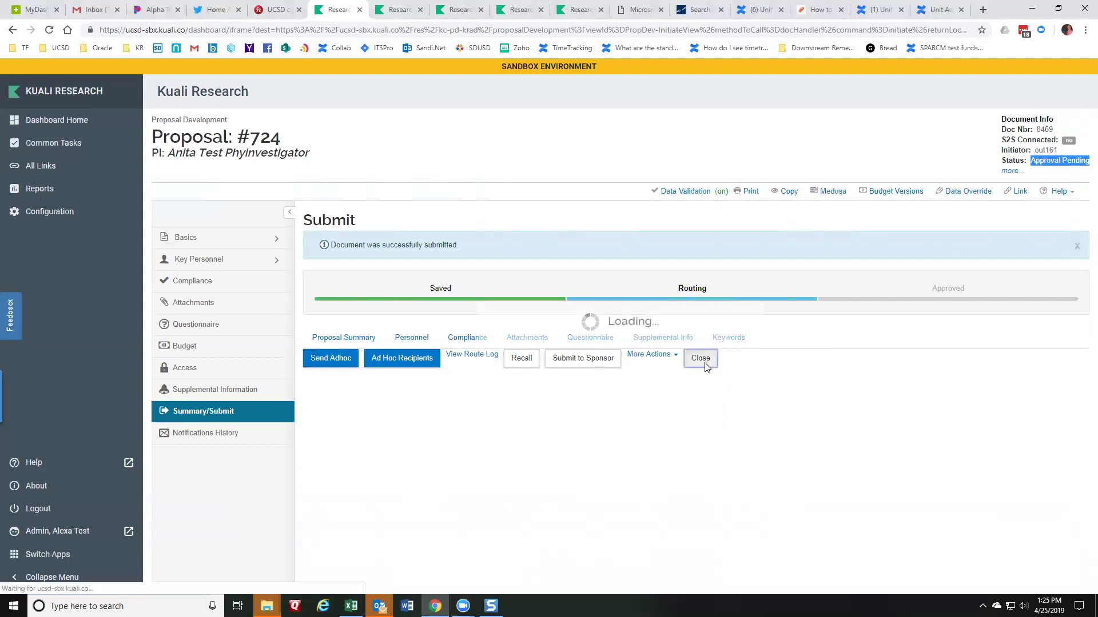